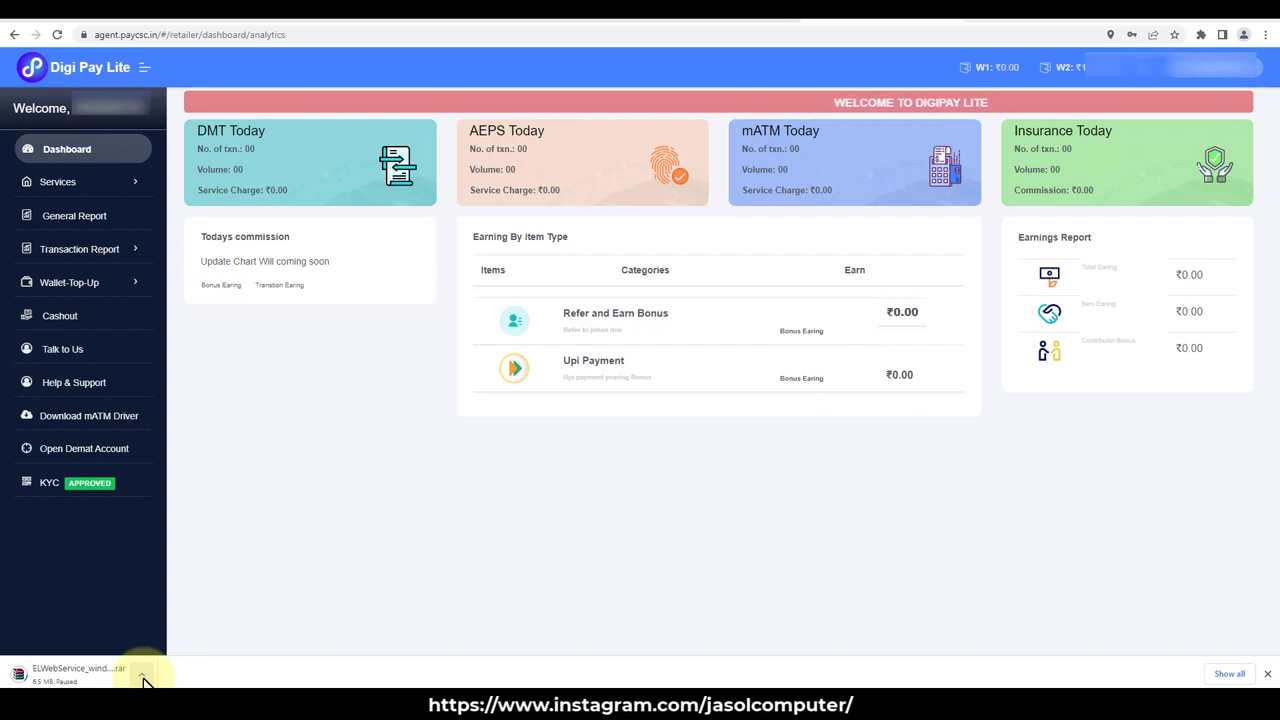
Switch to the Digipay matm soft folder in File Explorer and extract the ELWebService_windows-x64_1.0.7 archive there, accepting the default extraction options
mouse_move(185, 700)
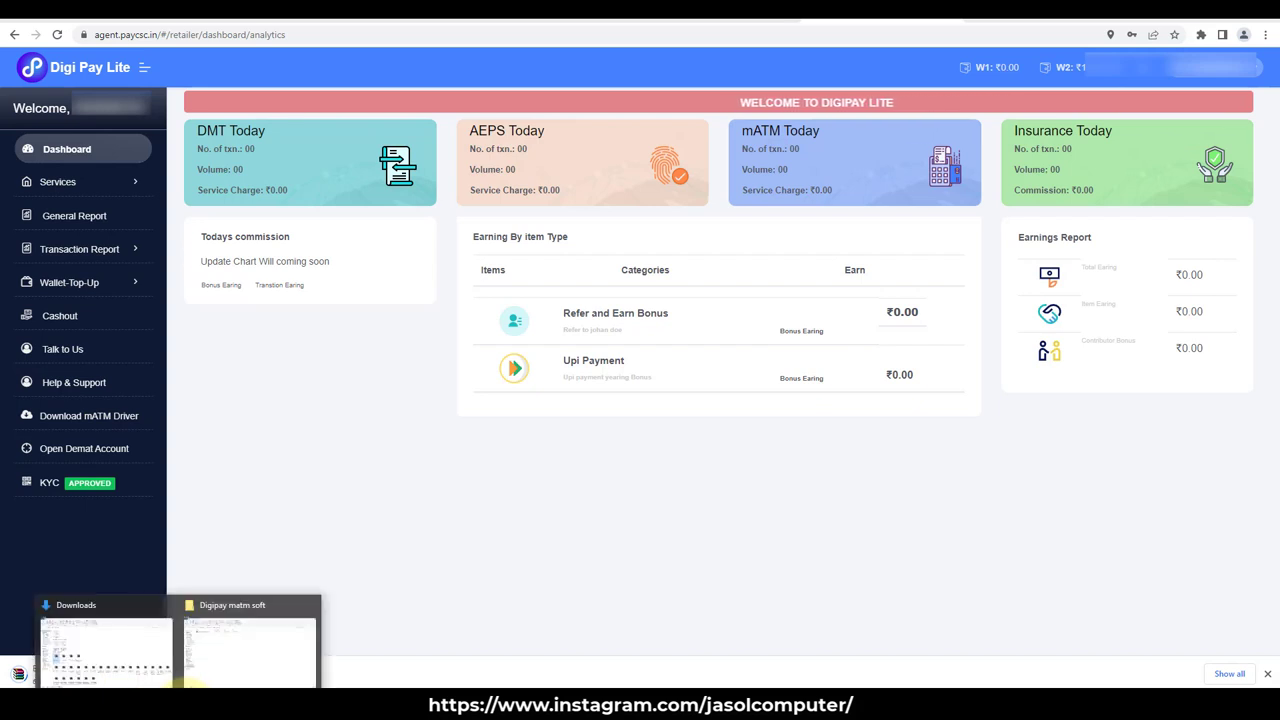
click(256, 662)
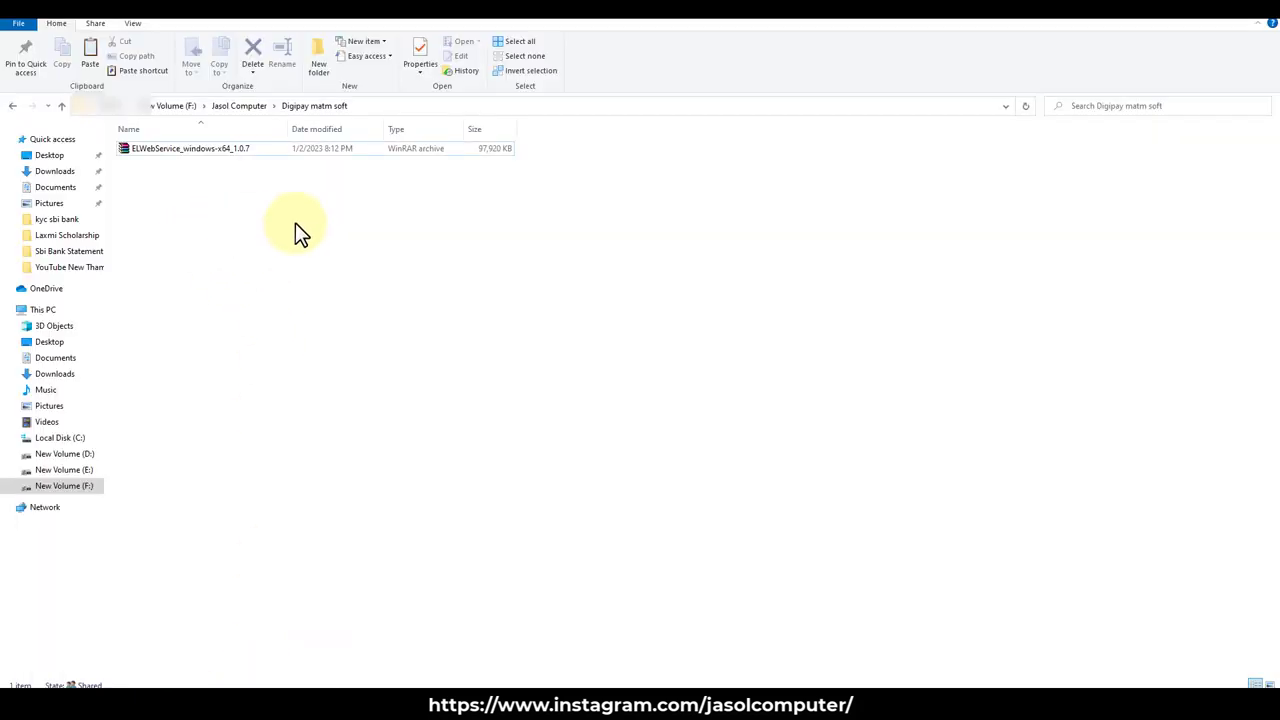
click(176, 151)
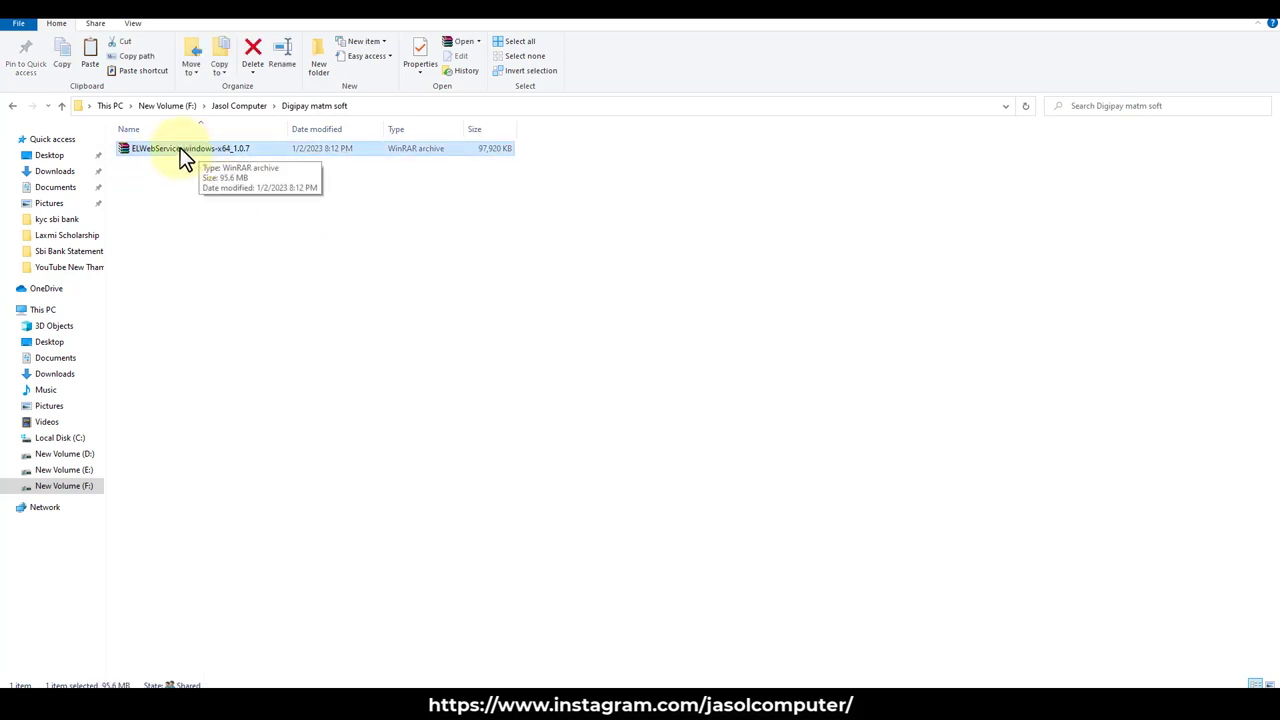
right_click(180, 147)
click(233, 188)
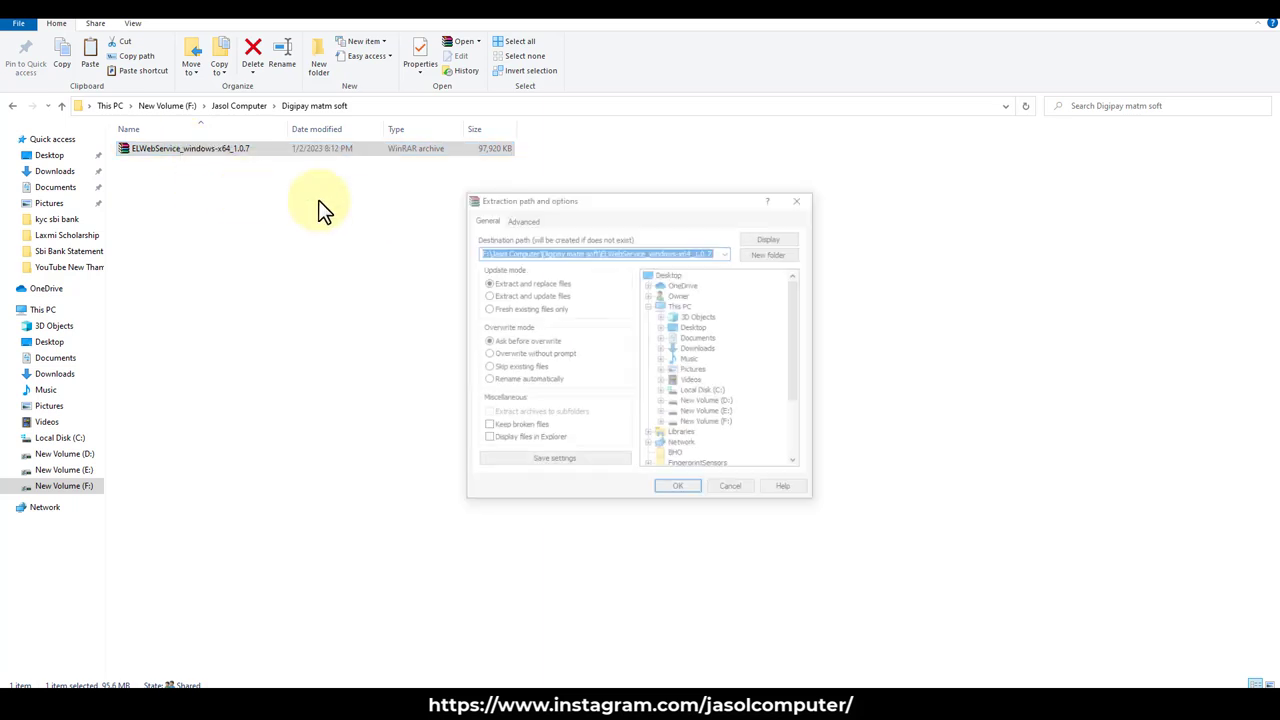
click(678, 490)
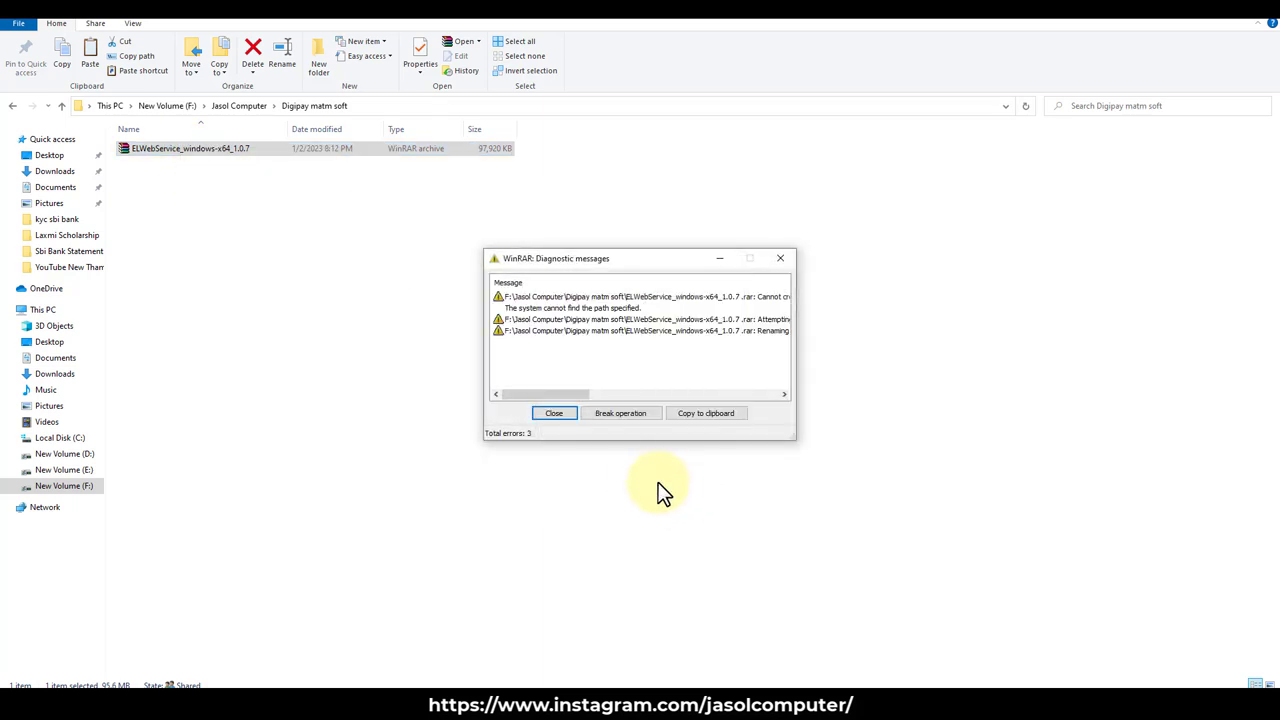
click(548, 412)
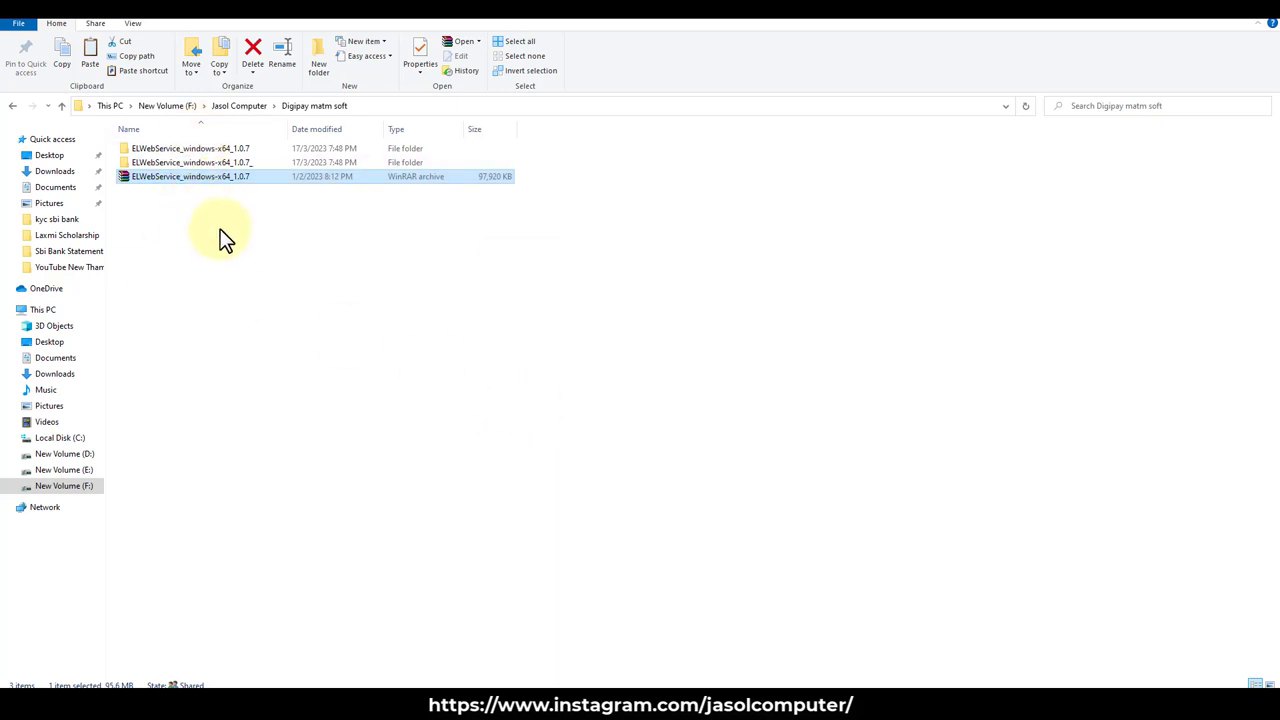
Check the contents of the two extracted ELWebService folders
double_click(200, 147)
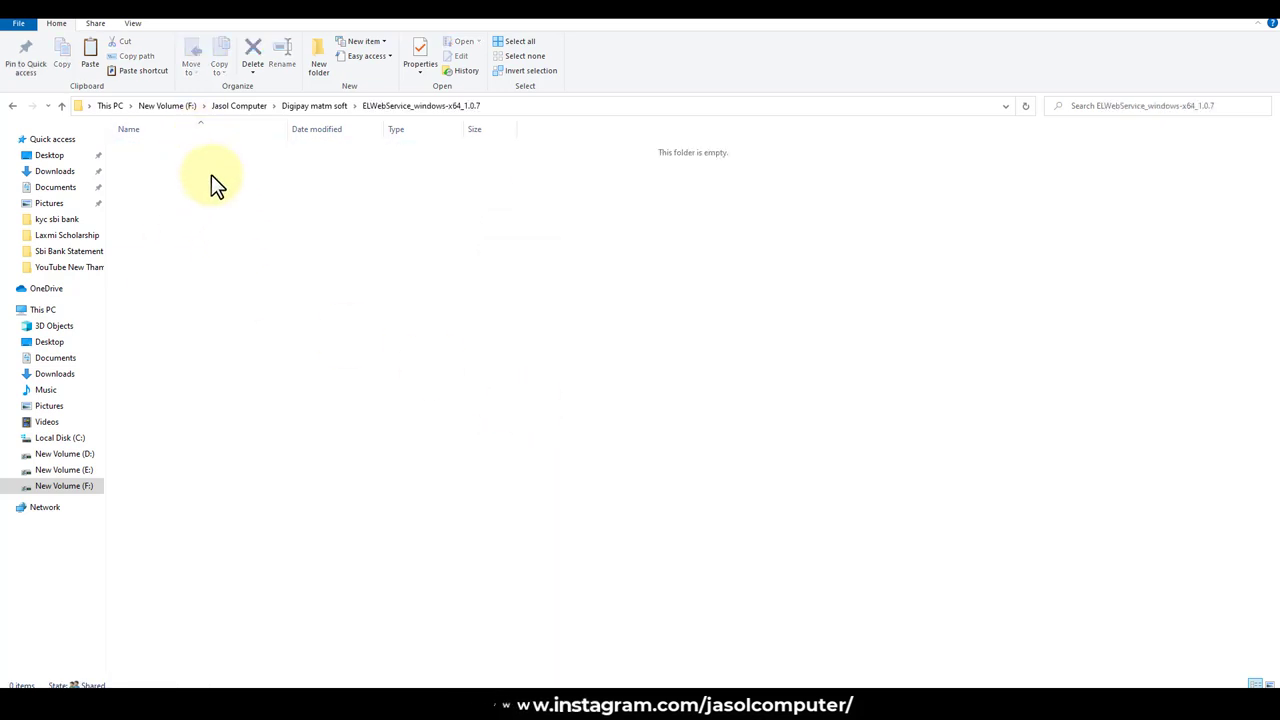
click(12, 106)
double_click(208, 162)
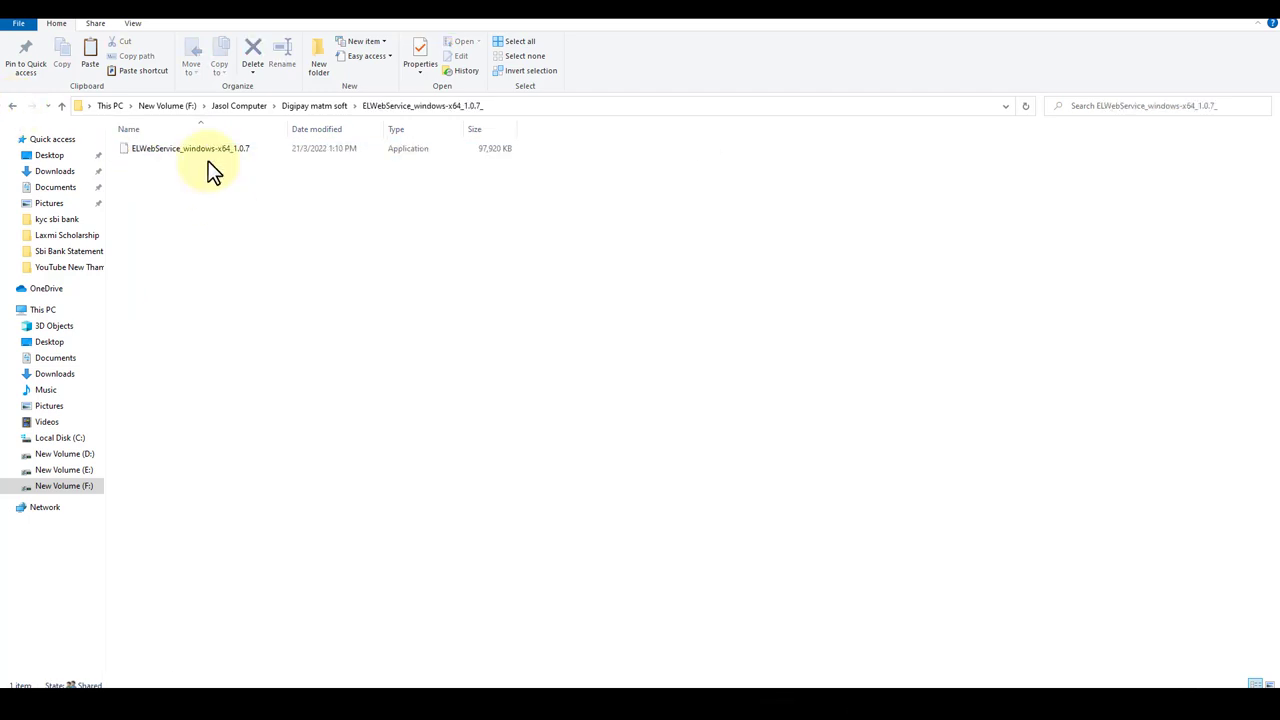
click(13, 107)
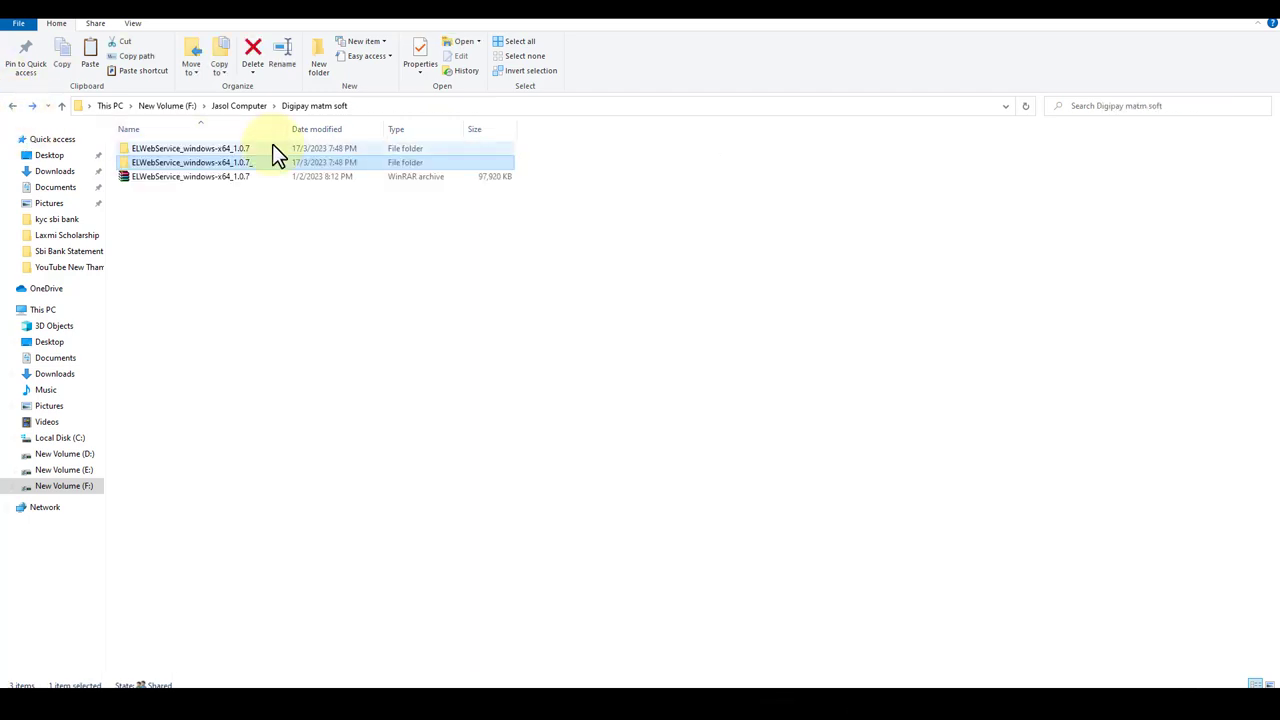
Run the ELWebService_windows-x64_1.0.7 installer in the ELWebService_windows-x64_1.0.7_ folder as administrator
double_click(204, 164)
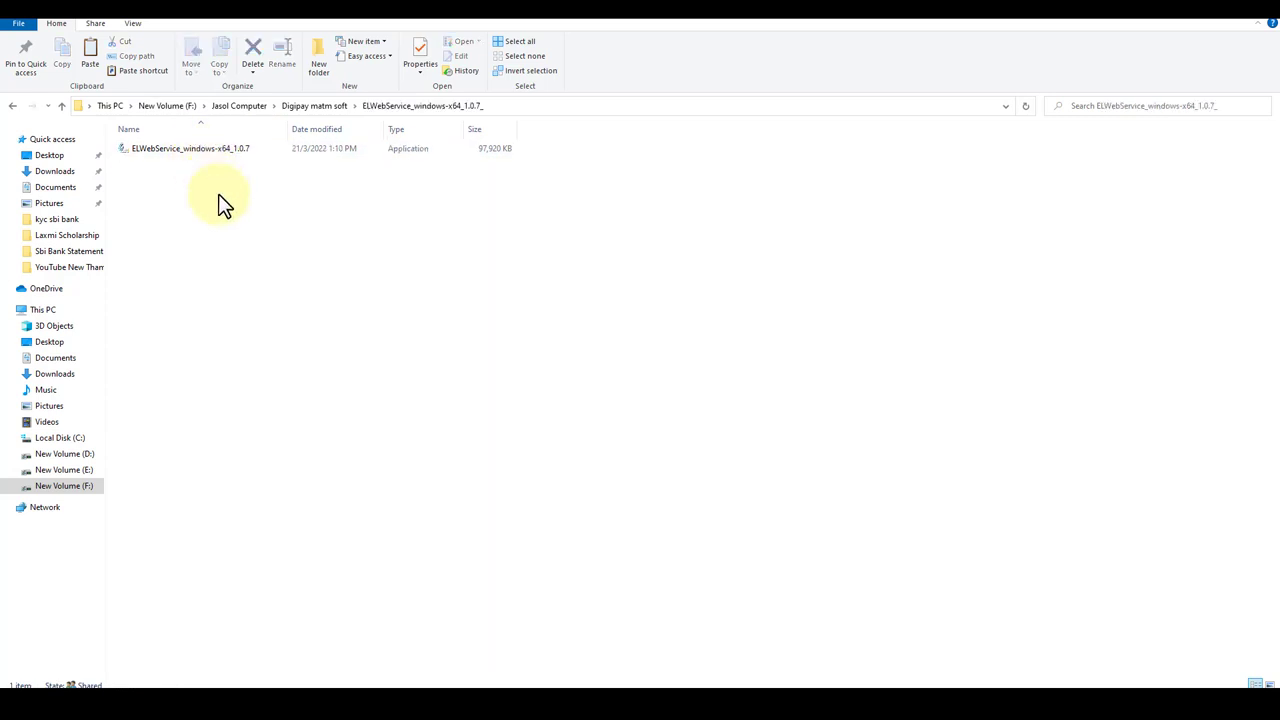
click(166, 152)
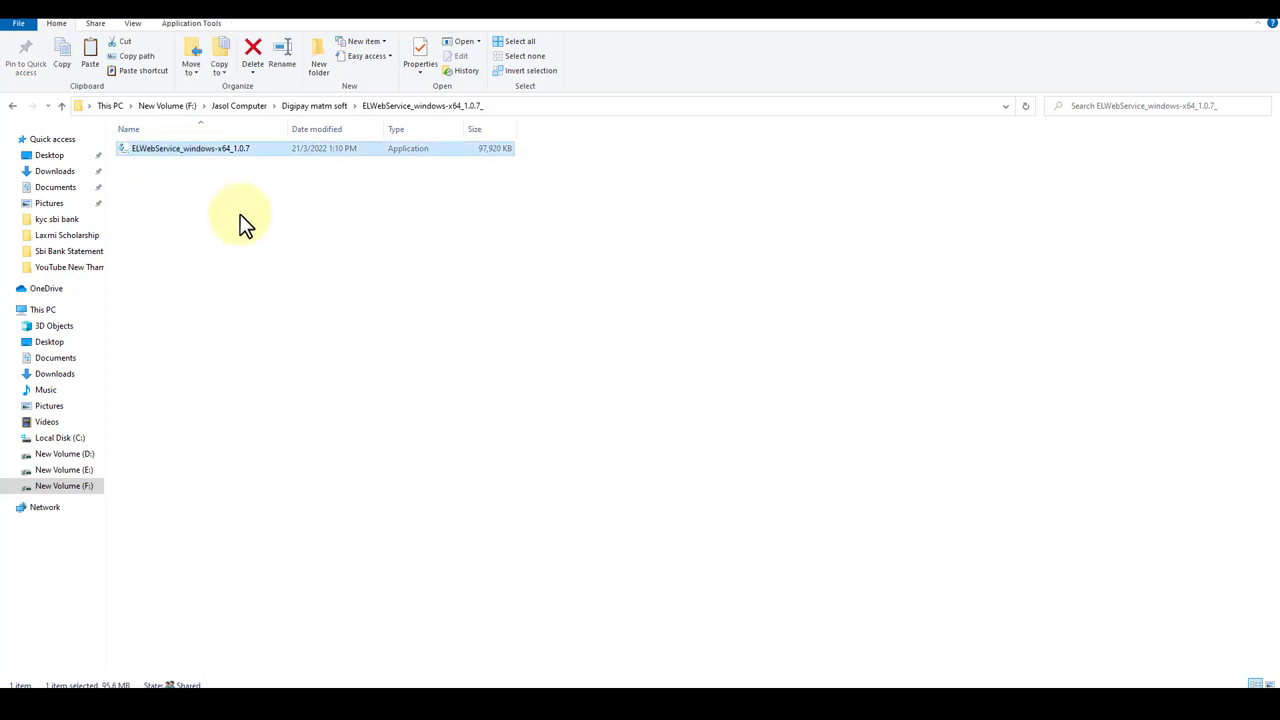
right_click(184, 148)
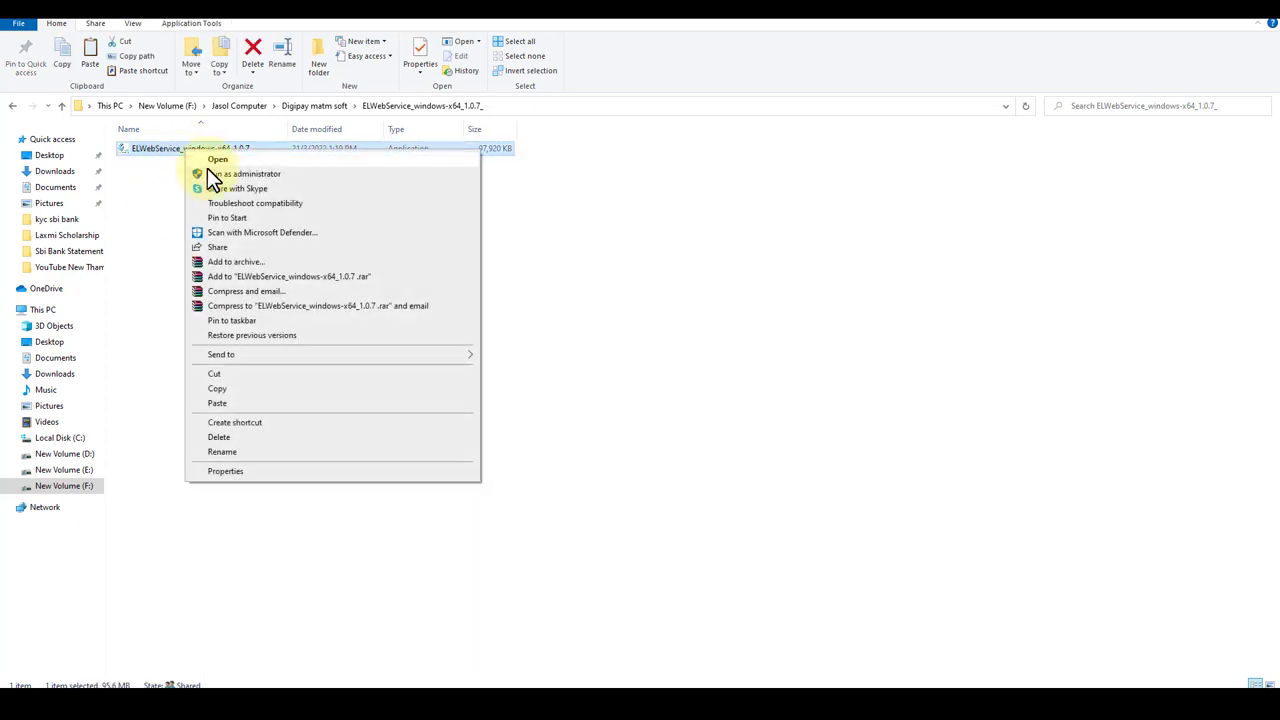
click(226, 175)
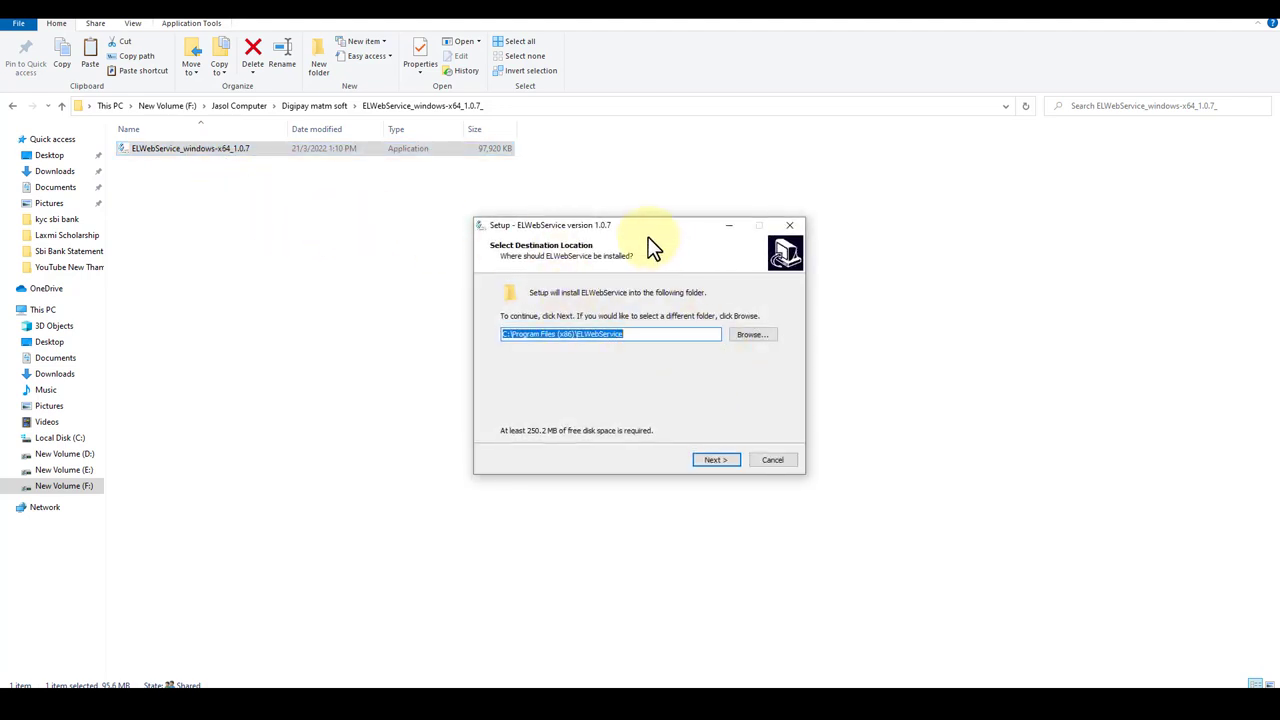
Install ELWebService into the existing C:\Program Files (x86)\ELWebService folder with a desktop shortcut and automatic startup, including the PAX drivers
drag(630, 228, 830, 195)
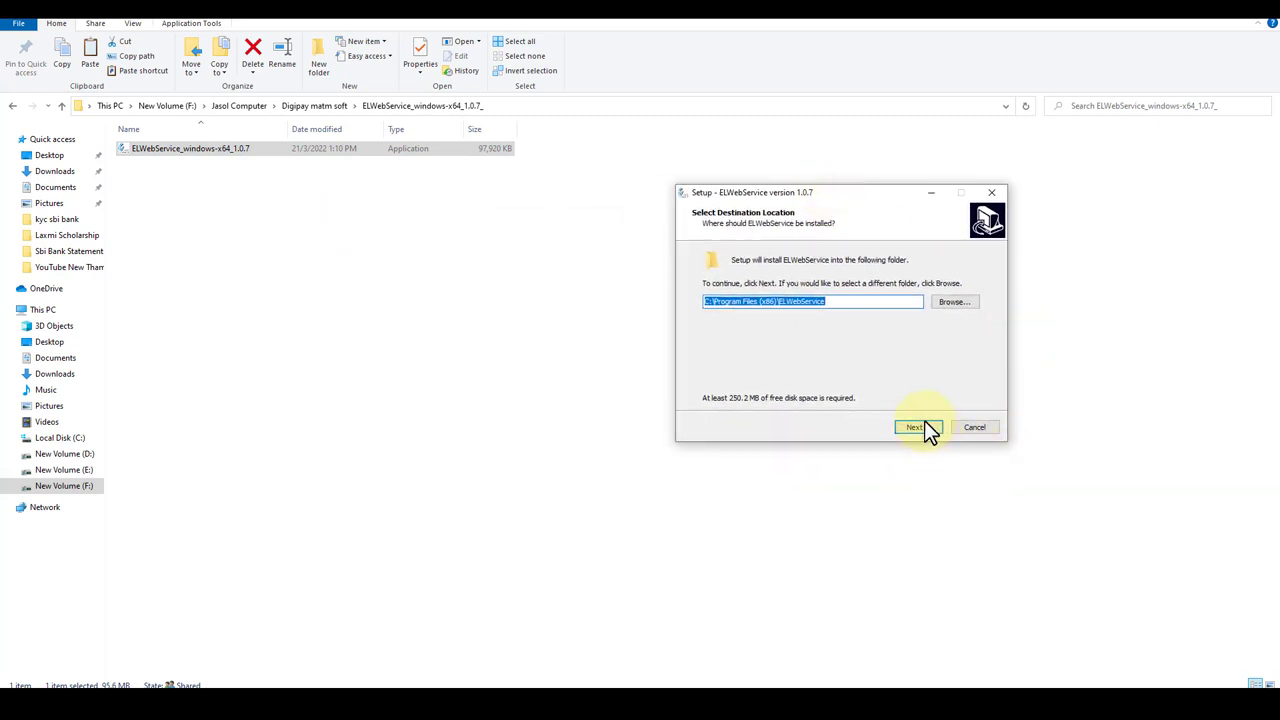
click(920, 428)
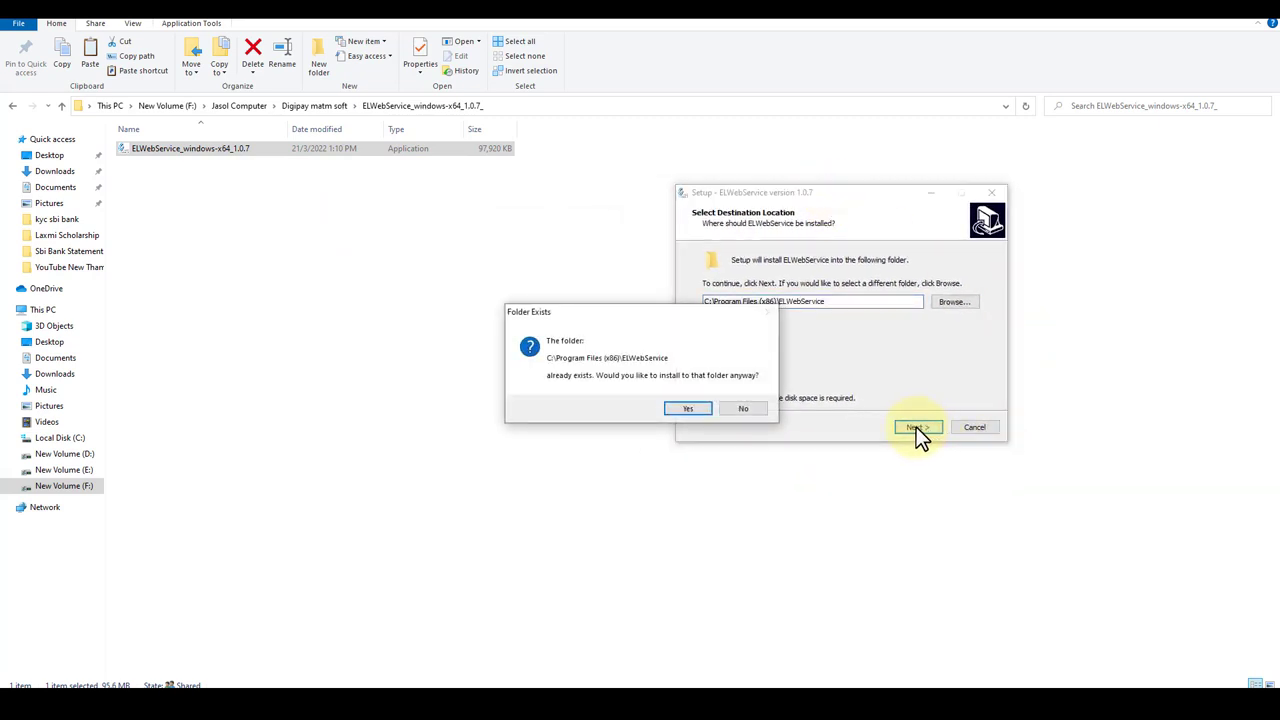
click(686, 408)
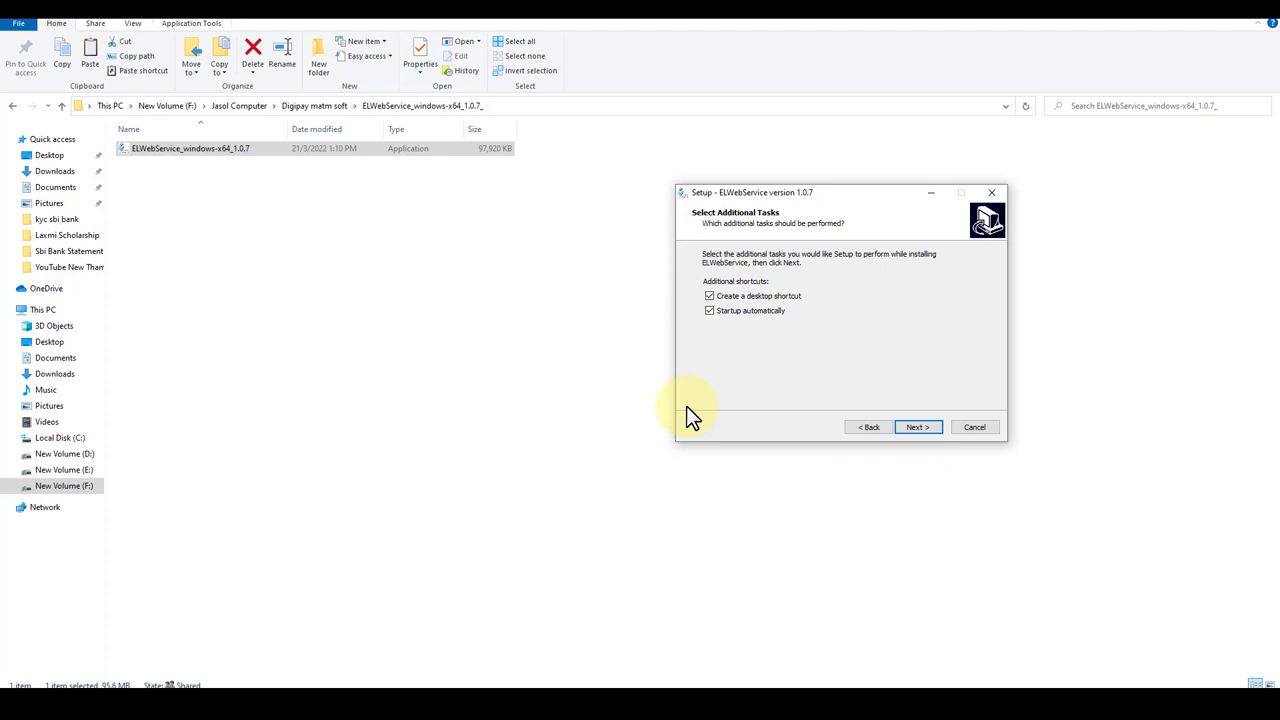
click(921, 430)
click(921, 426)
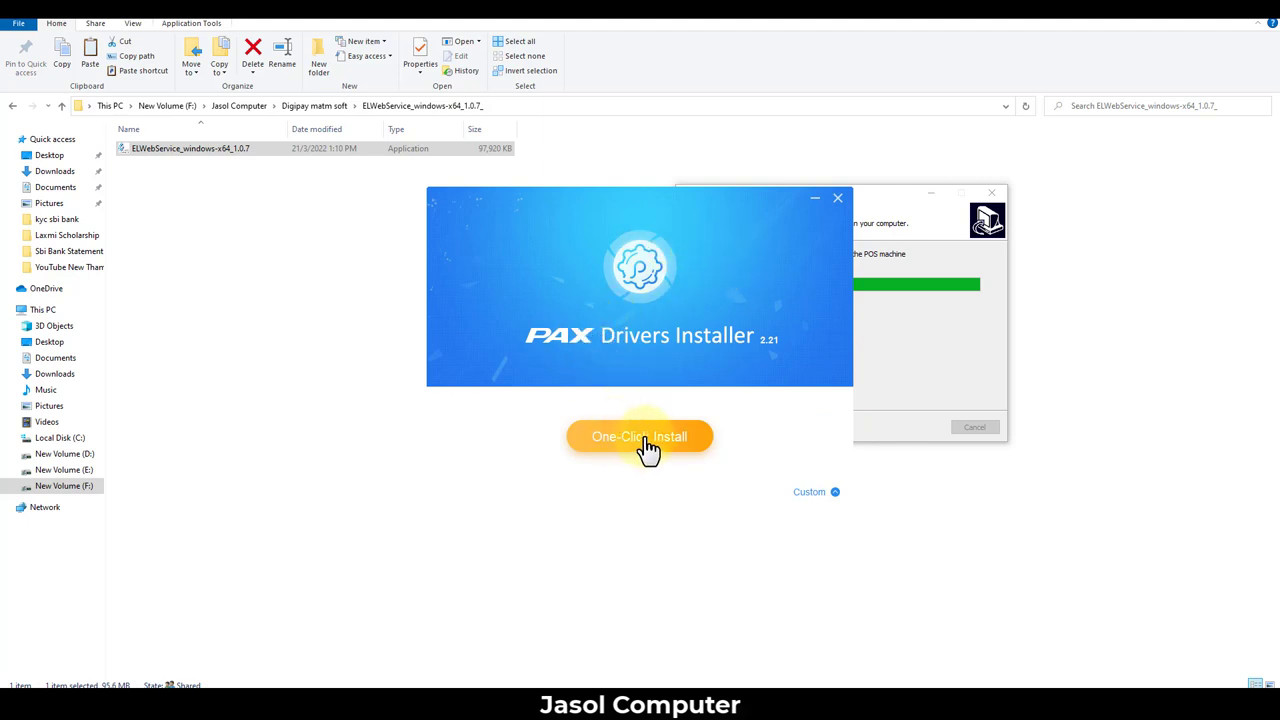
click(678, 453)
click(643, 438)
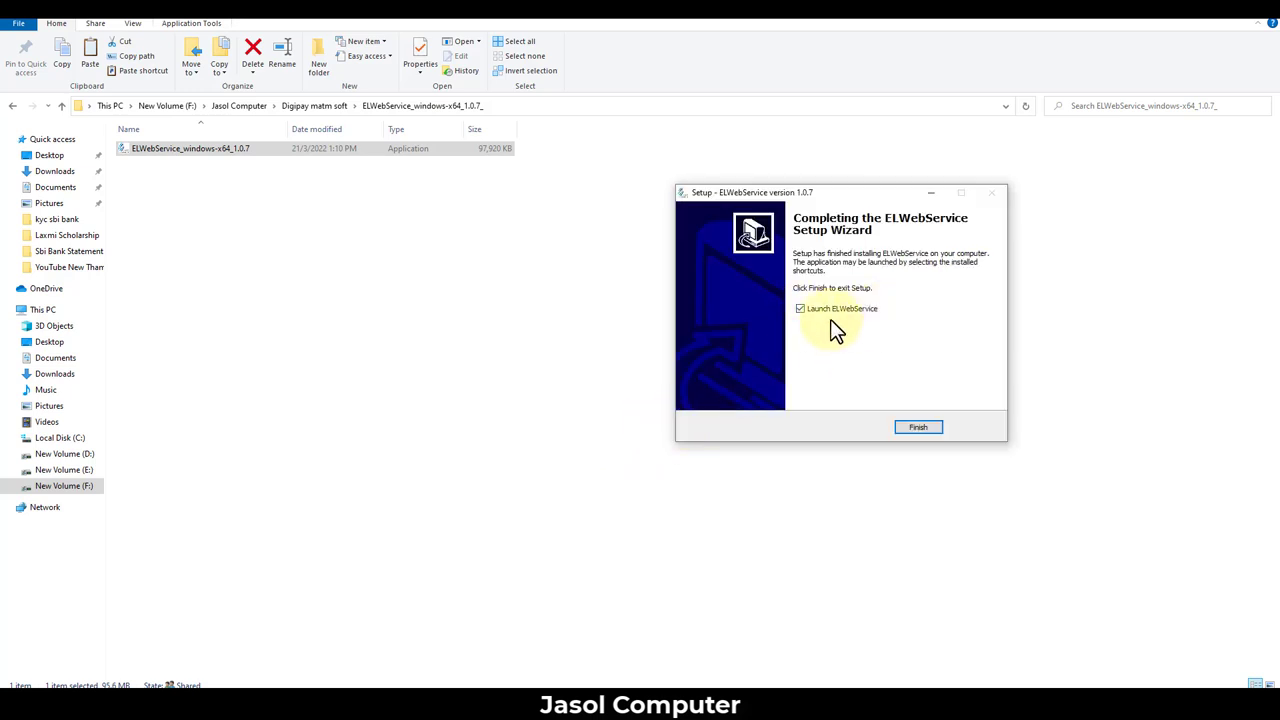
Finish the setup with ELWebService launched, allow it through the firewall on public networks, and minimize its window
click(908, 427)
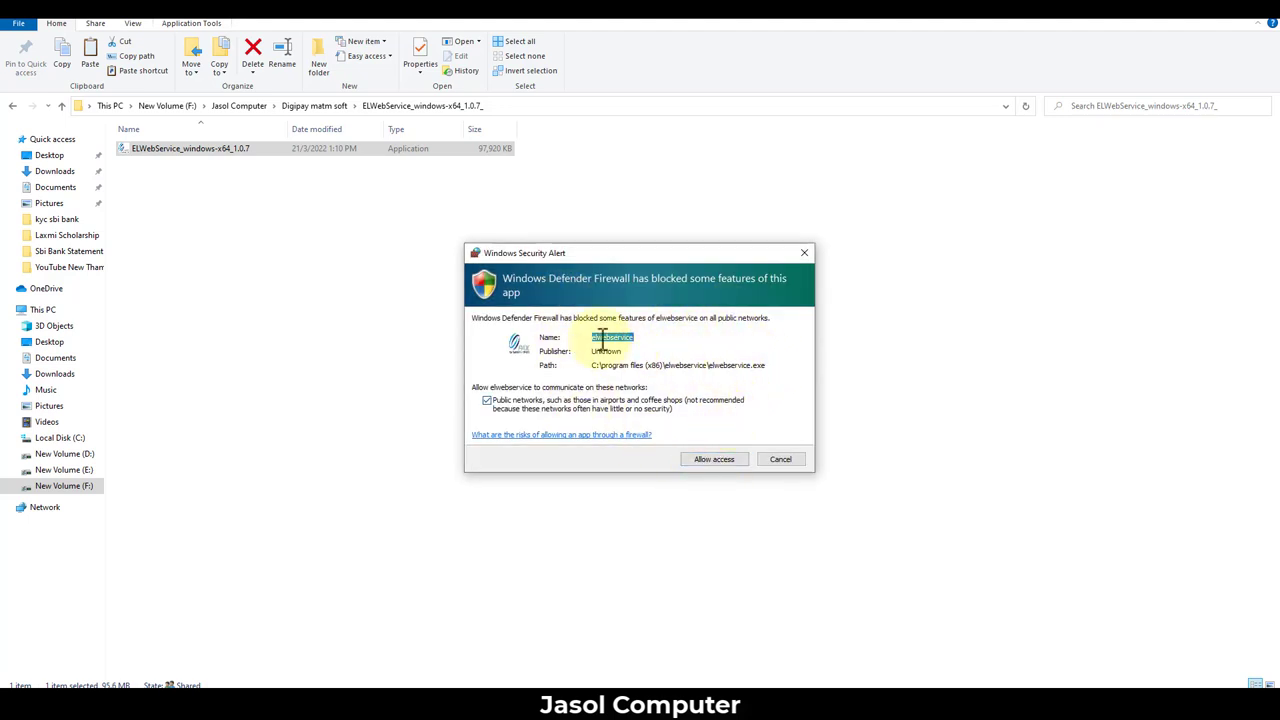
click(726, 459)
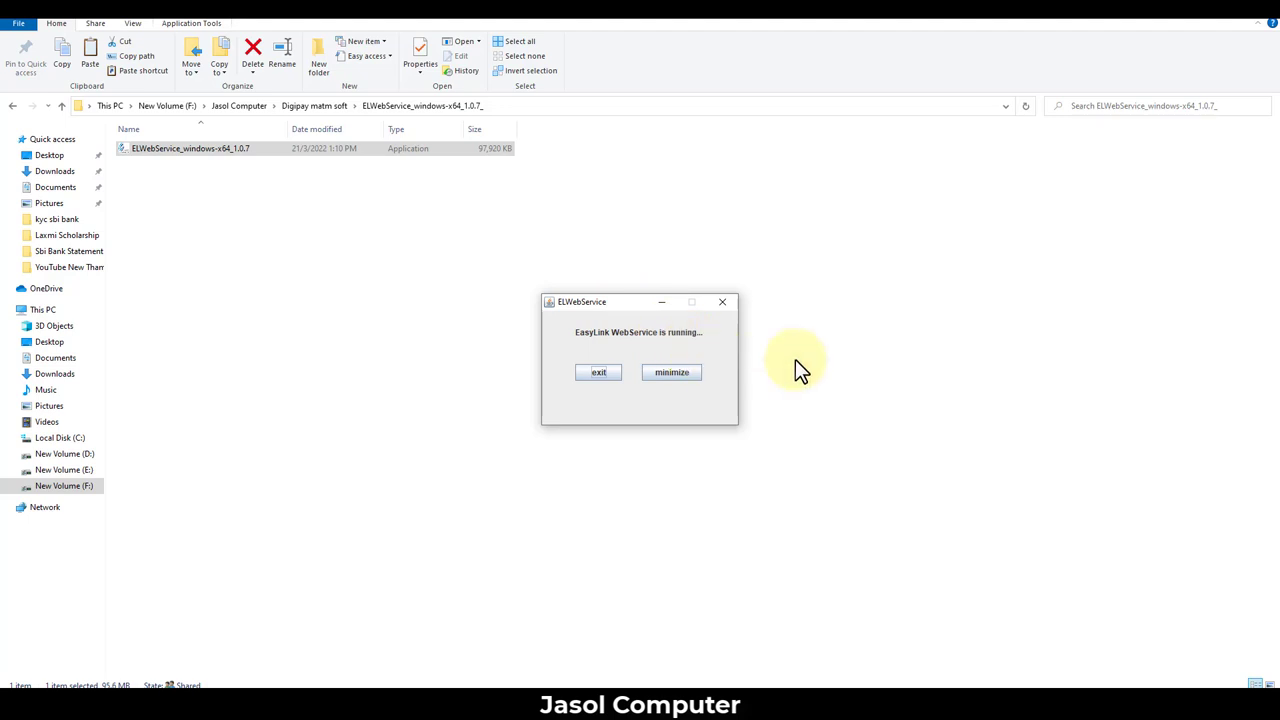
click(668, 370)
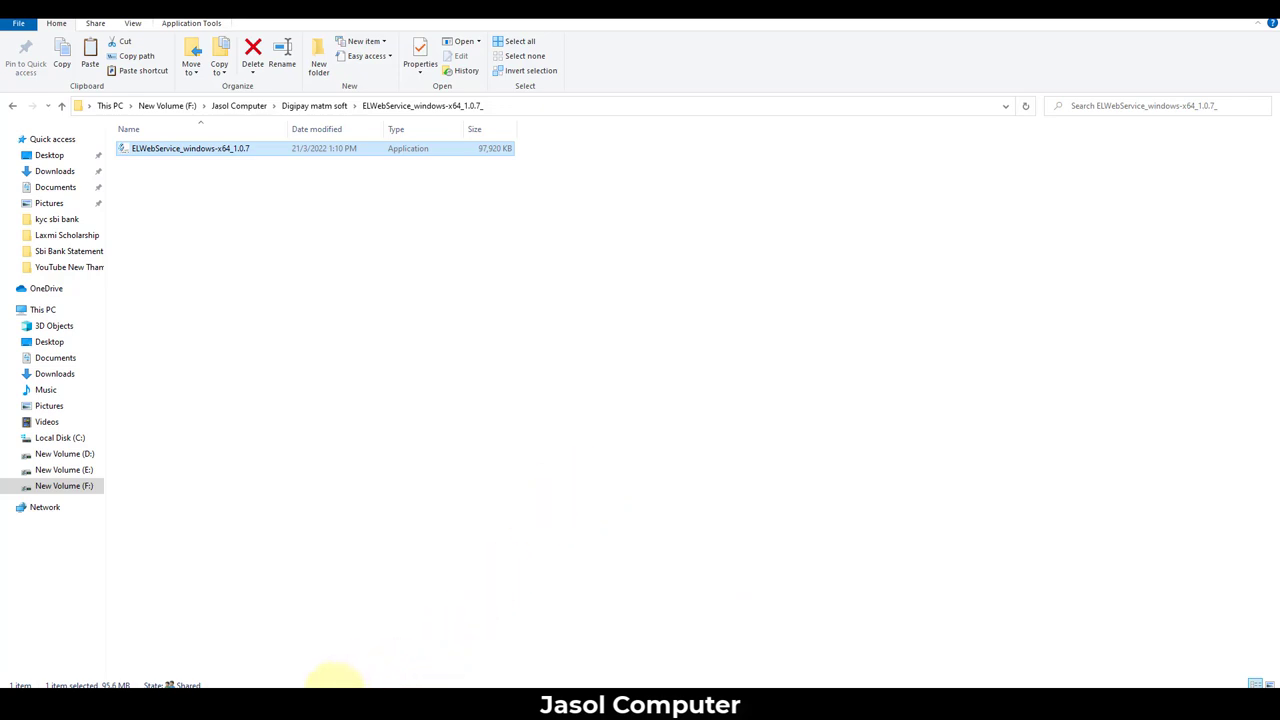
Switch to the Digi Pay Lite portal in the browser, open the mATM service and connect the card device
click(330, 706)
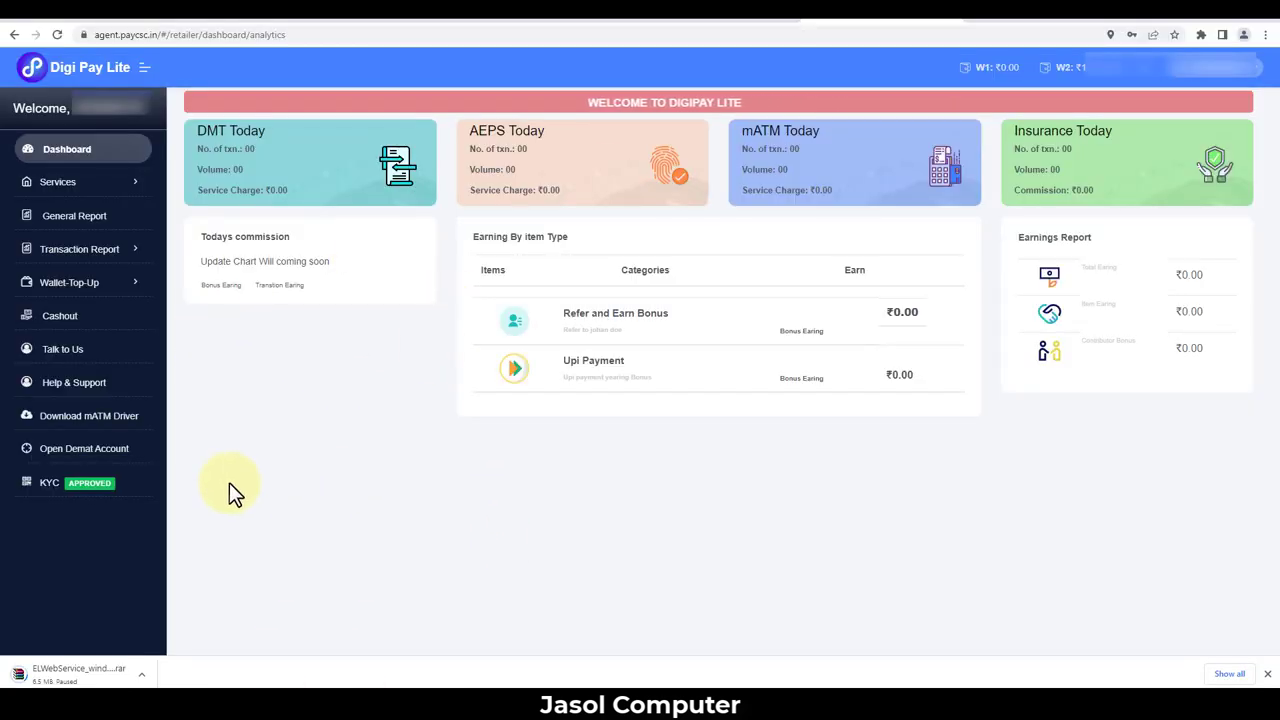
click(108, 192)
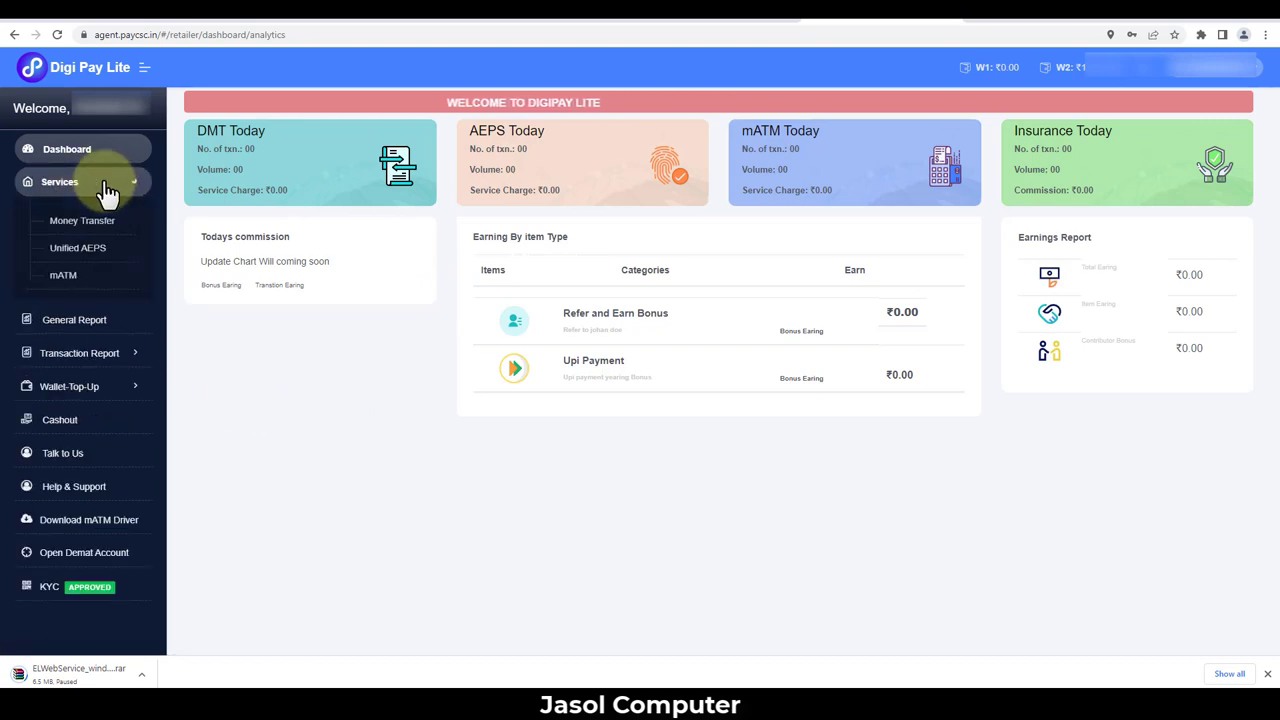
click(72, 280)
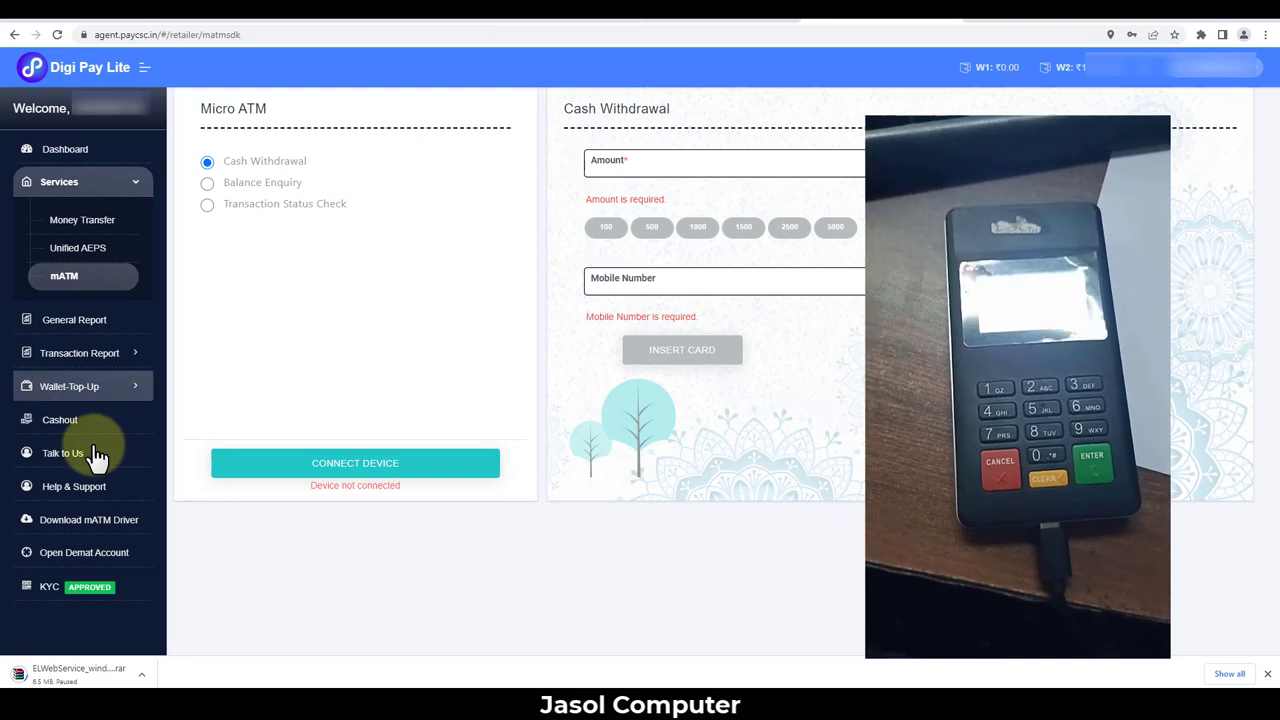
click(396, 478)
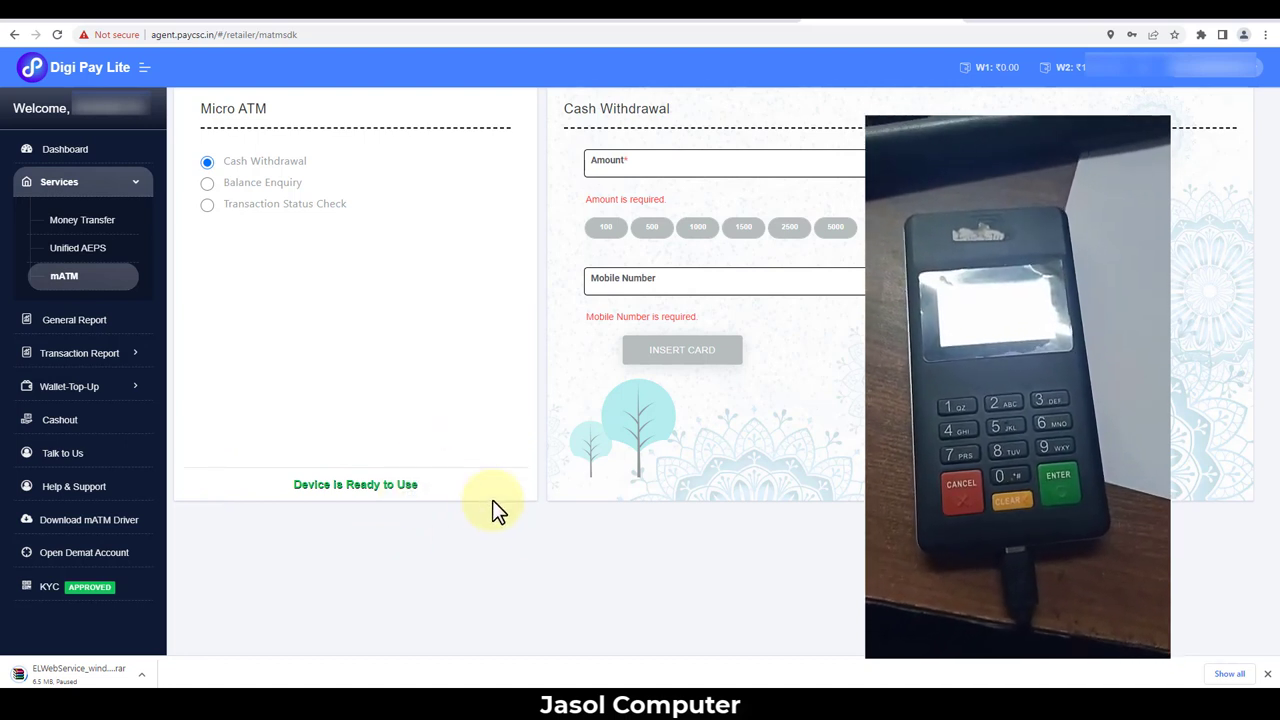
Compare the Balance Enquiry and Cash Withdrawal forms of the Micro ATM, ending on Cash Withdrawal
click(207, 183)
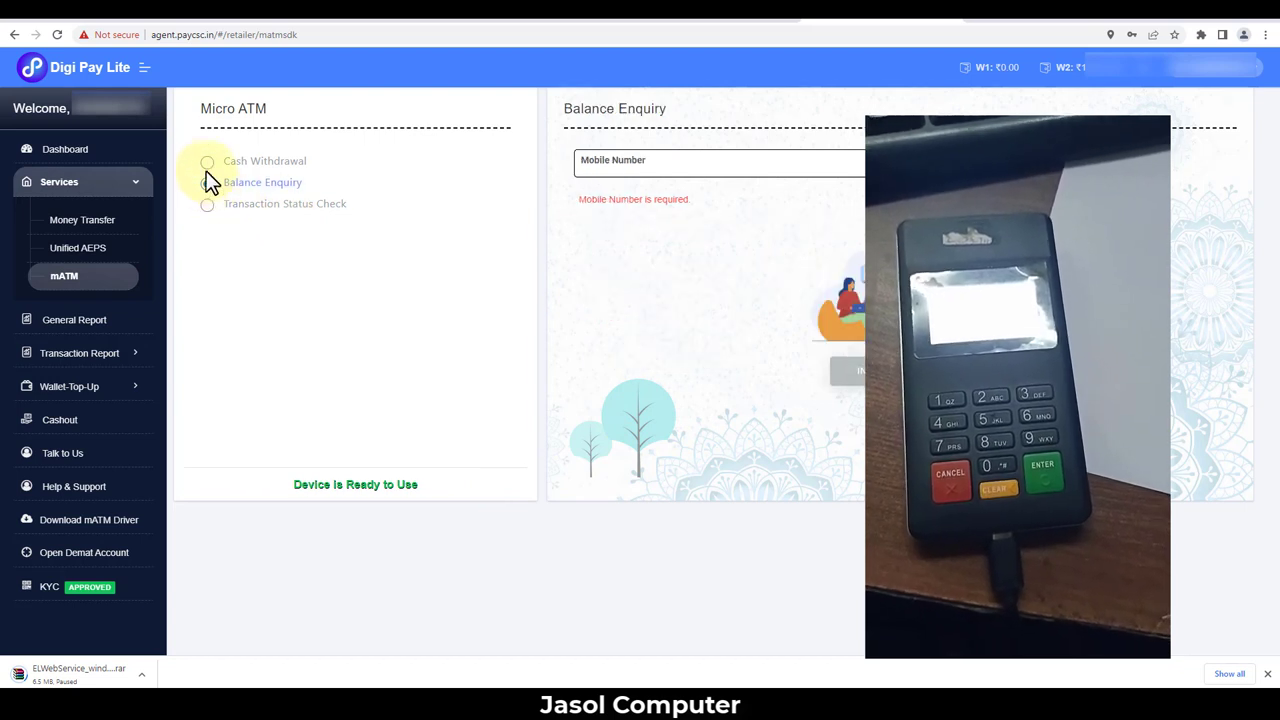
click(208, 160)
click(207, 184)
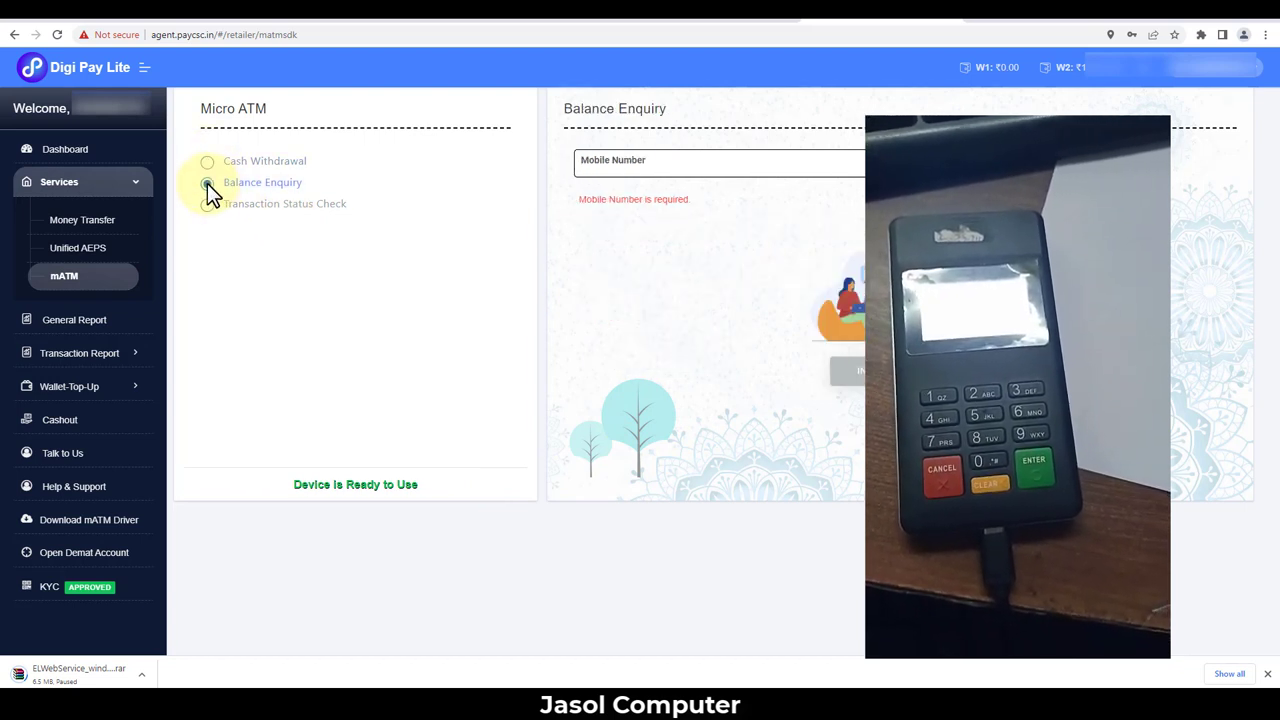
click(208, 162)
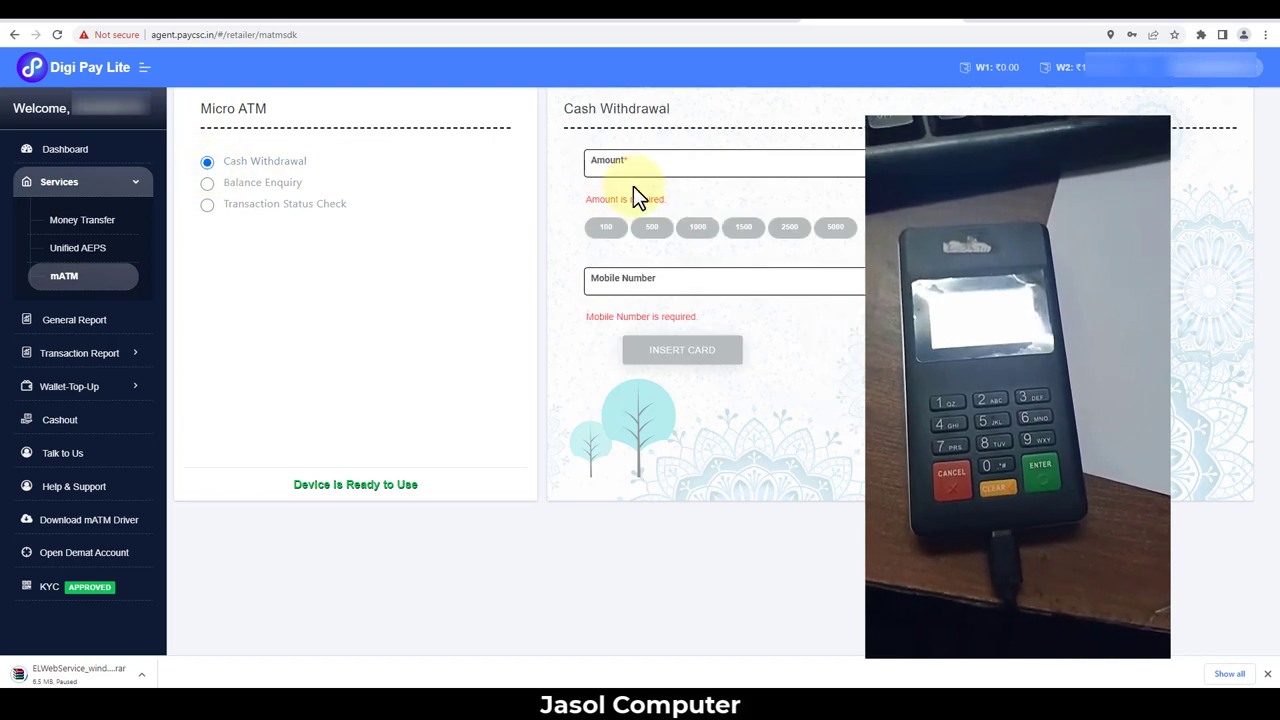
Set the cash withdrawal amount to 500 and enter the customer's mobile number
click(663, 170)
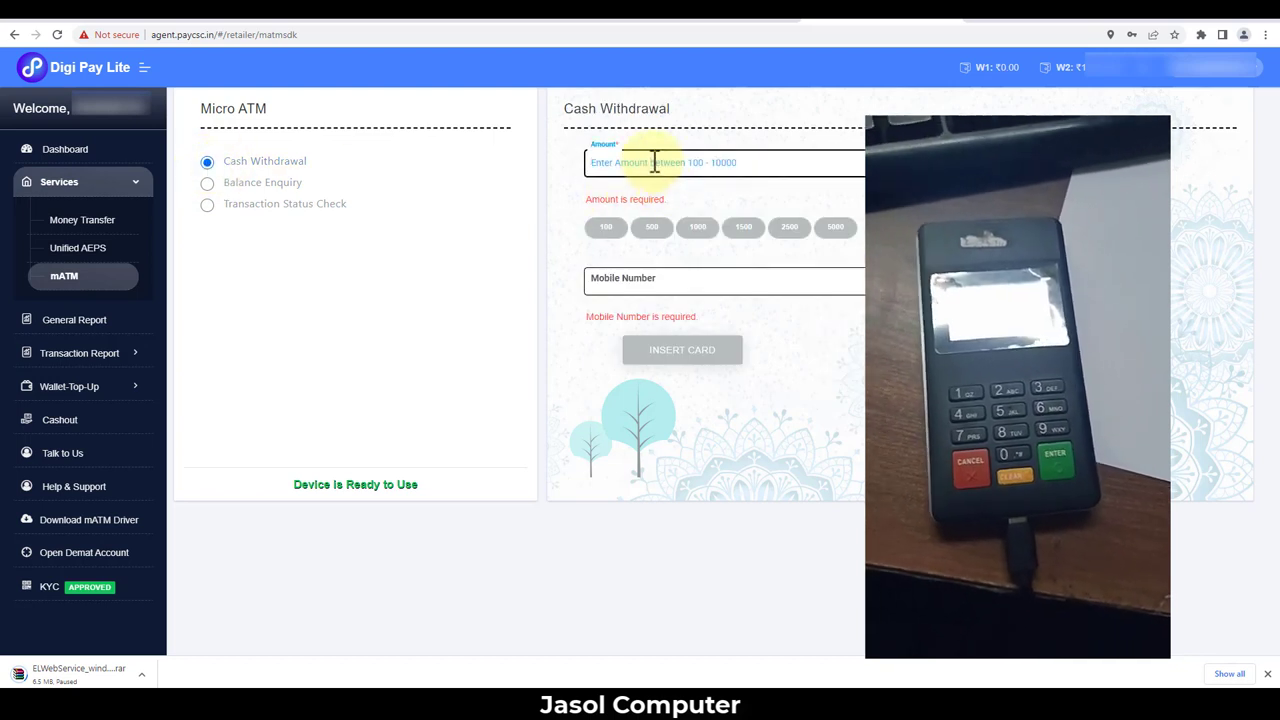
text(65)
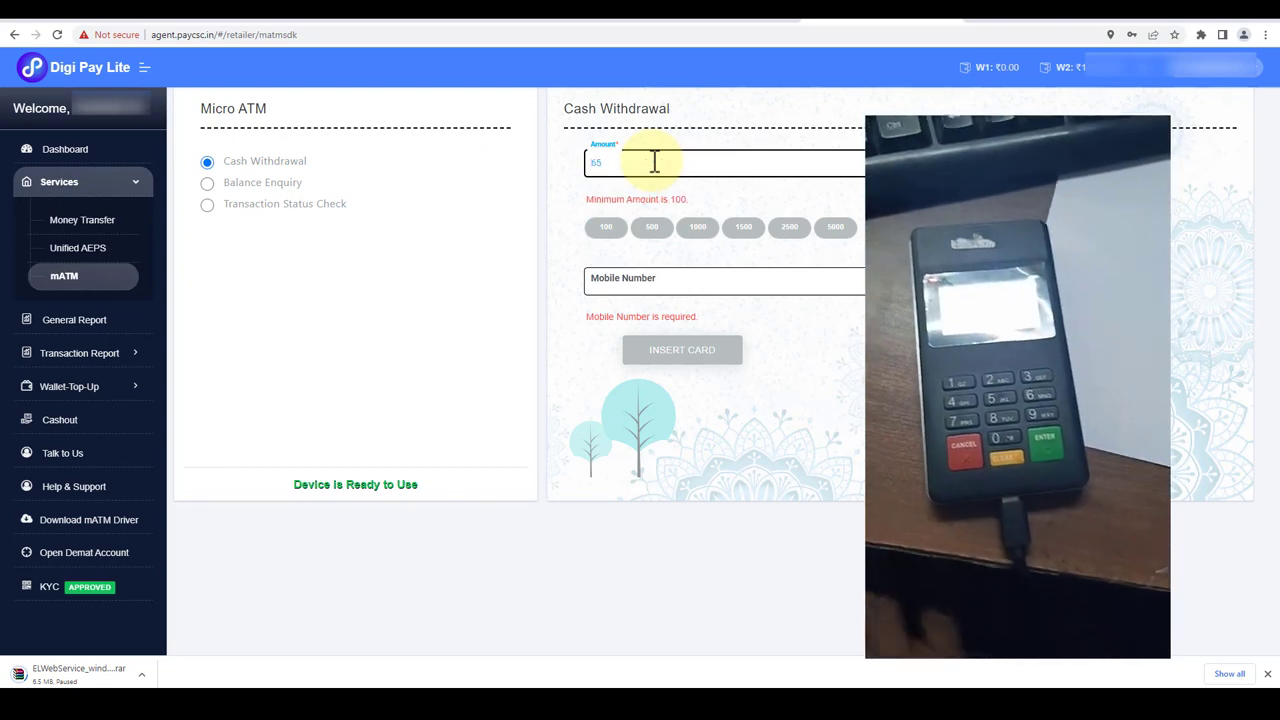
key(BackSpace)
key(BackSpace)
text(50)
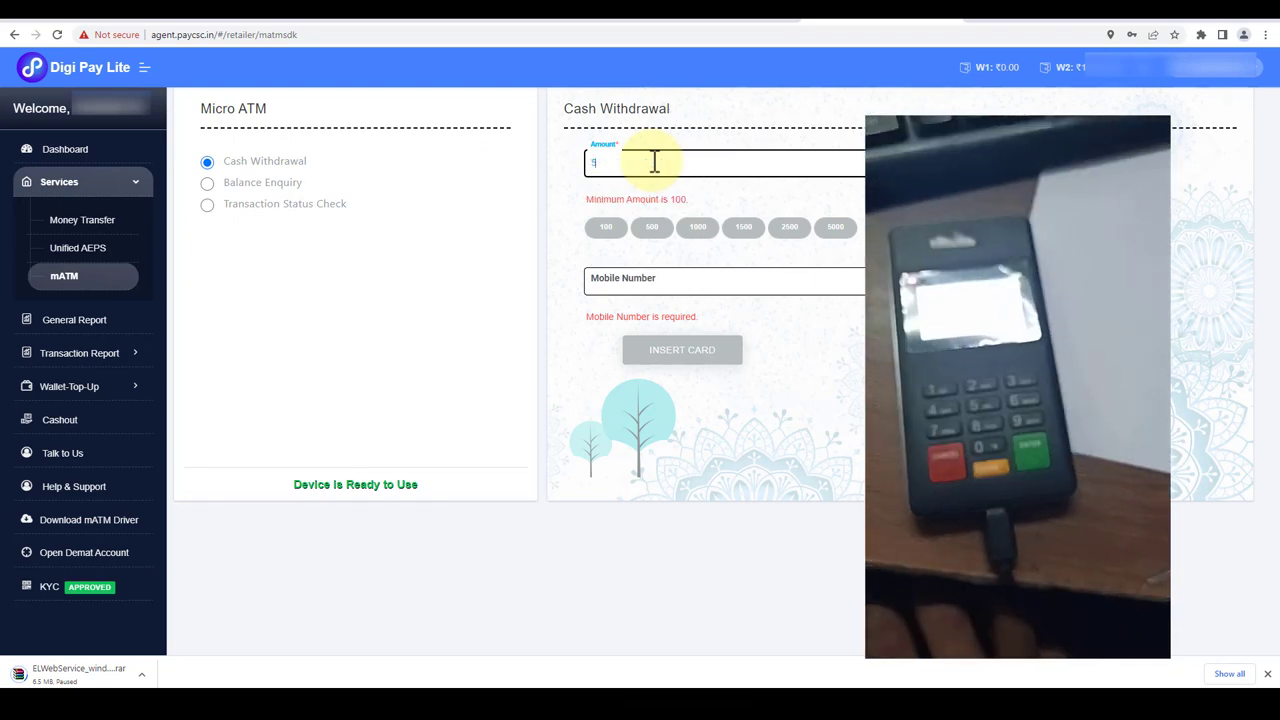
text(0)
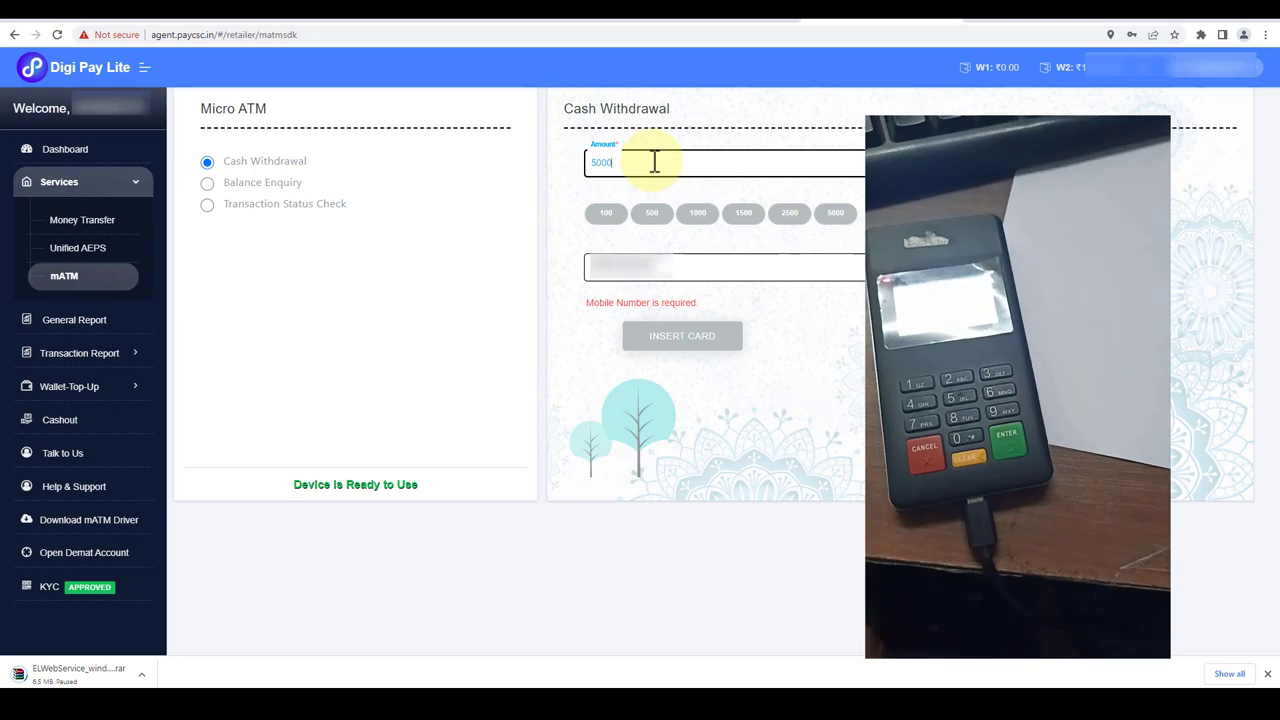
click(624, 267)
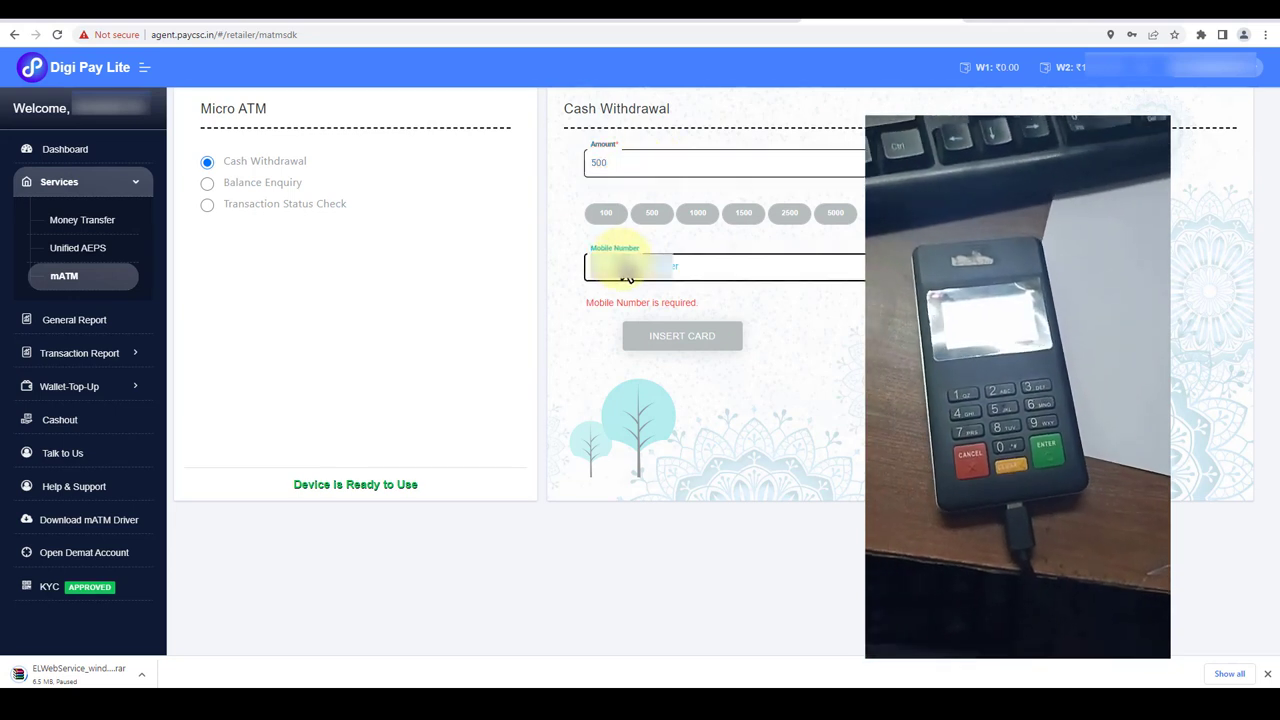
text(9)
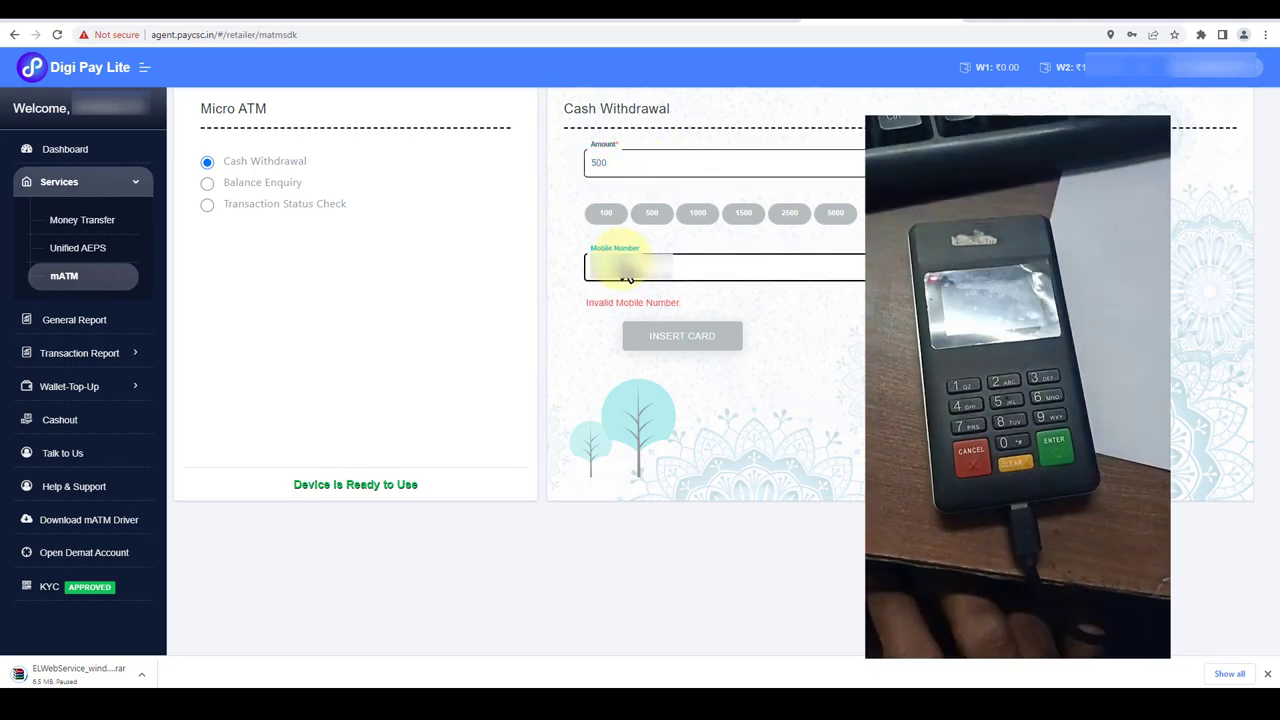
text(0)
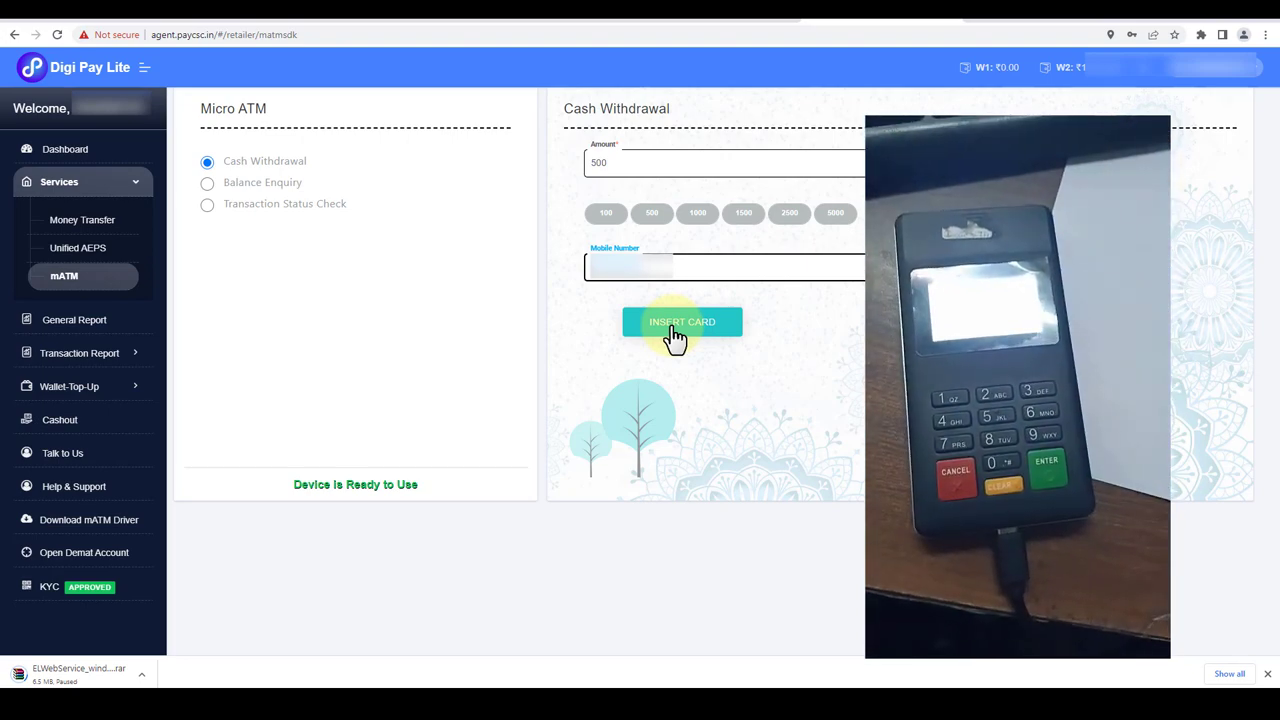
Start the card insertion for the 500 cash withdrawal to run the transaction on the micro ATM device
click(673, 330)
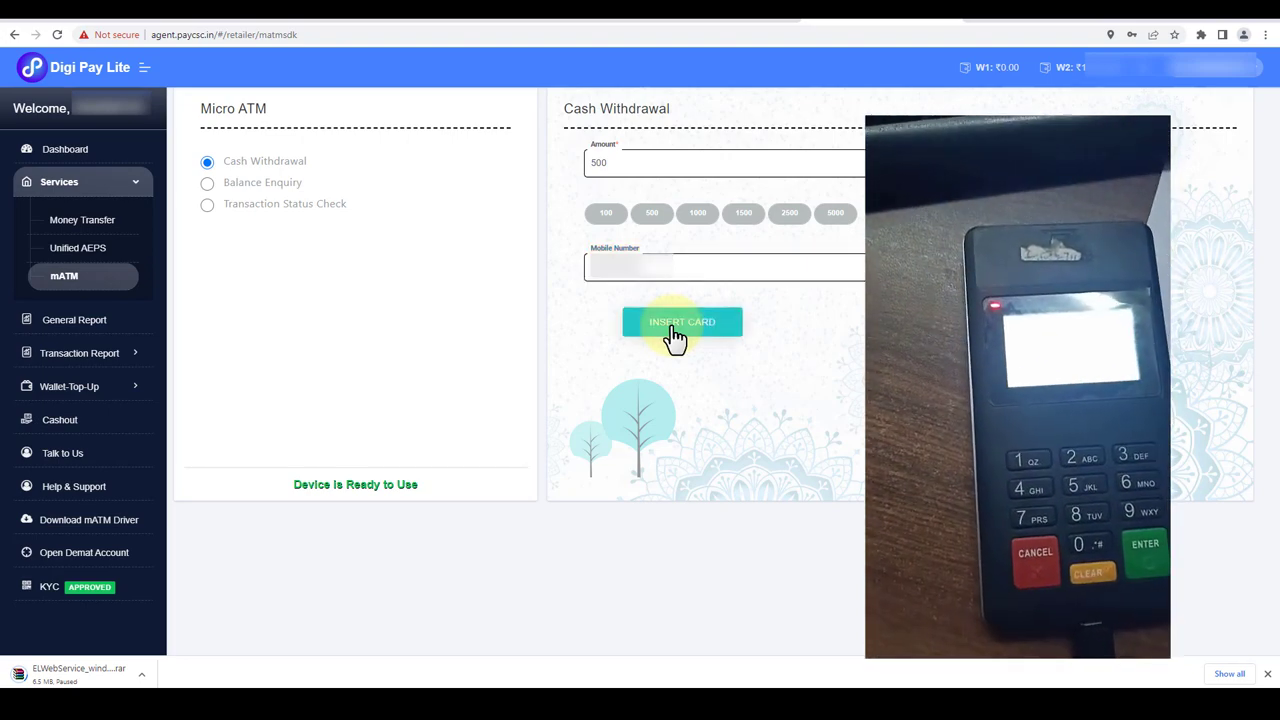
click(684, 330)
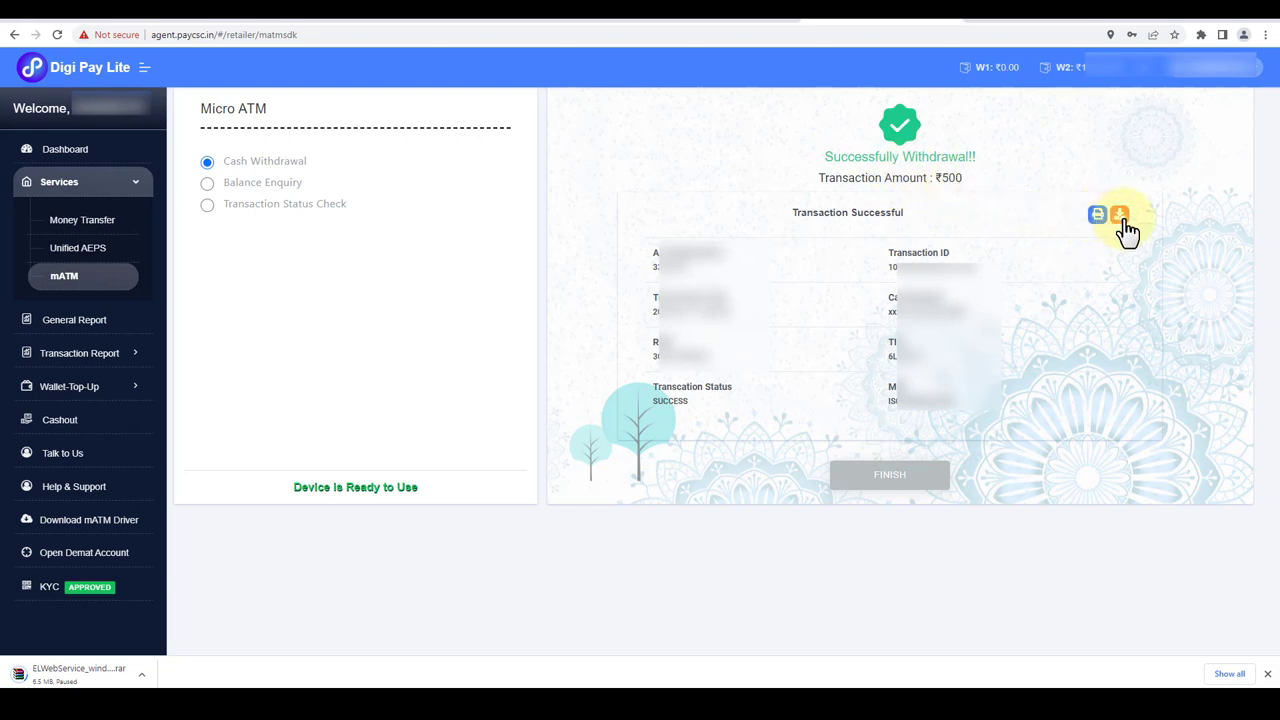
Download the withdrawal receipt as a PDF, view its printable version and close that receipt page
click(1124, 228)
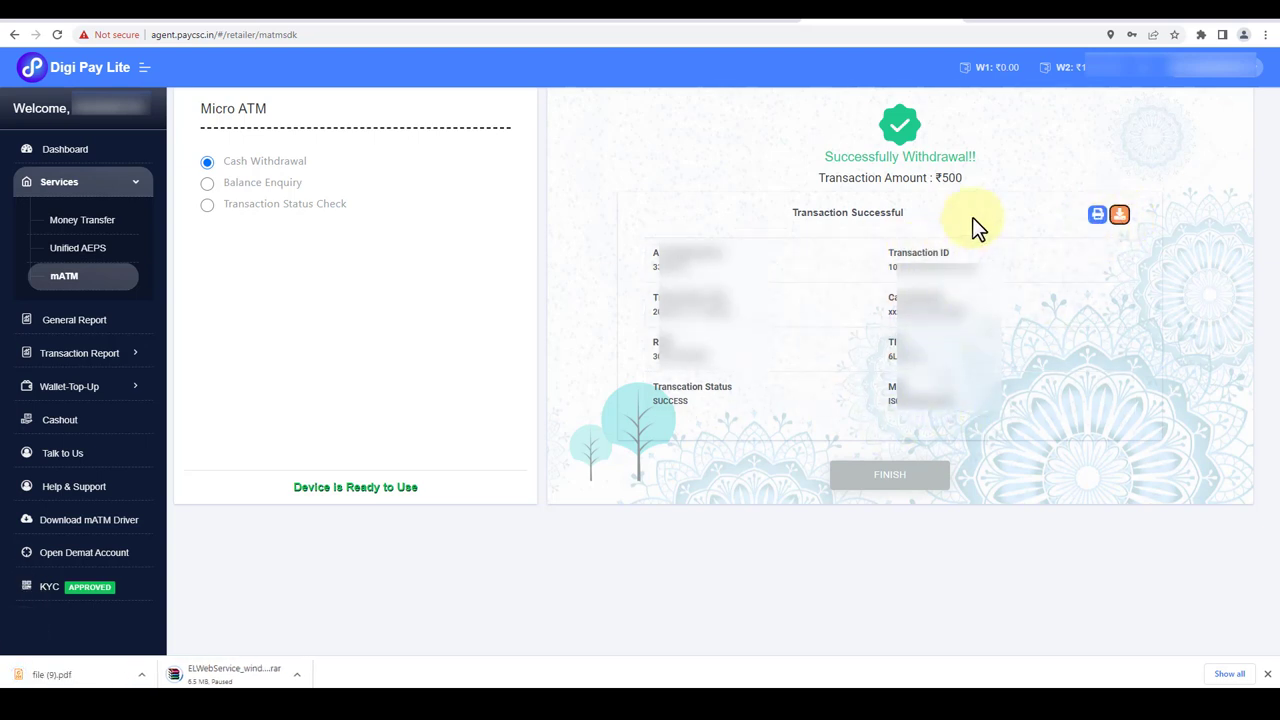
click(1098, 217)
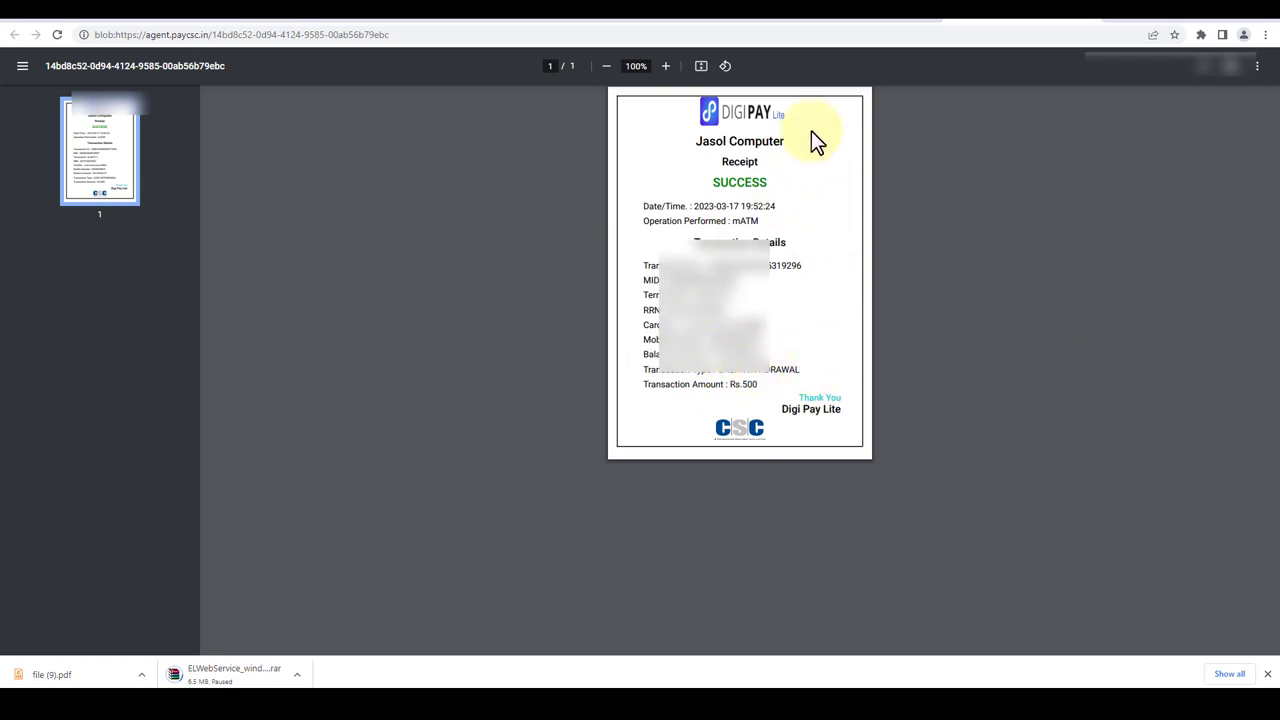
key(ctrl+w)
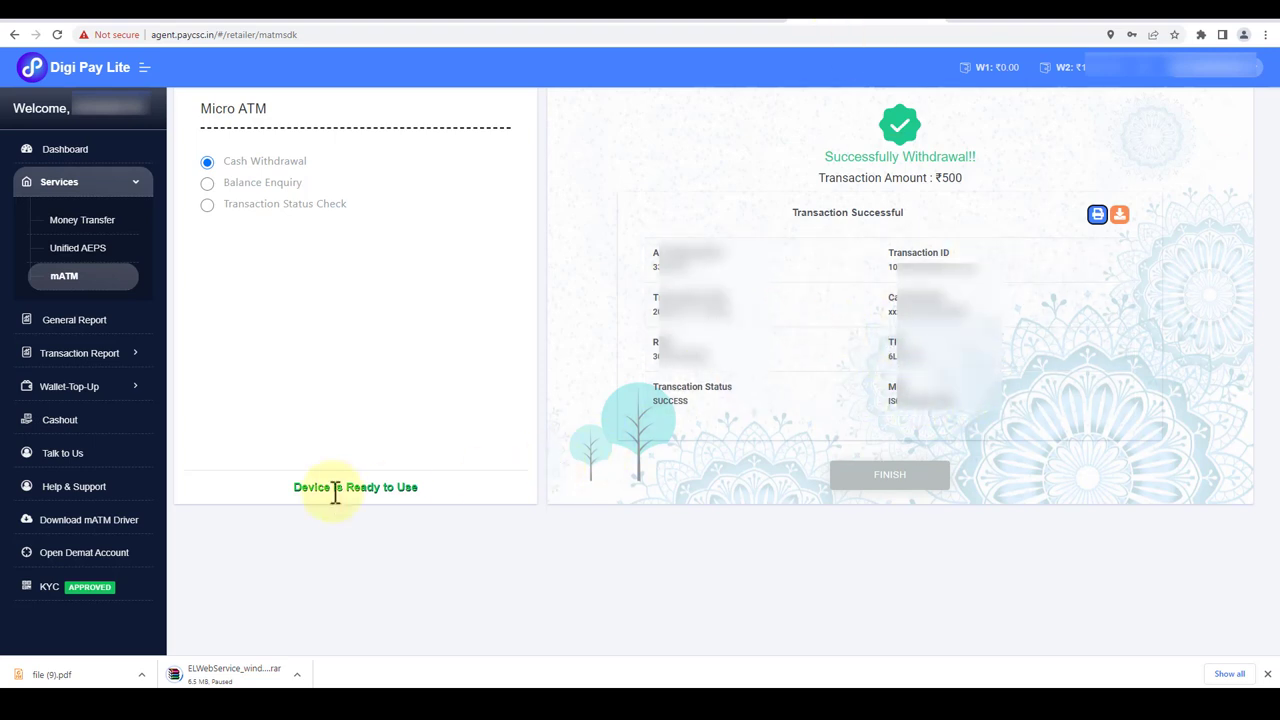
Check the micro ATM's device status message and the ELWebService window, then minimize that window
drag(295, 488, 416, 487)
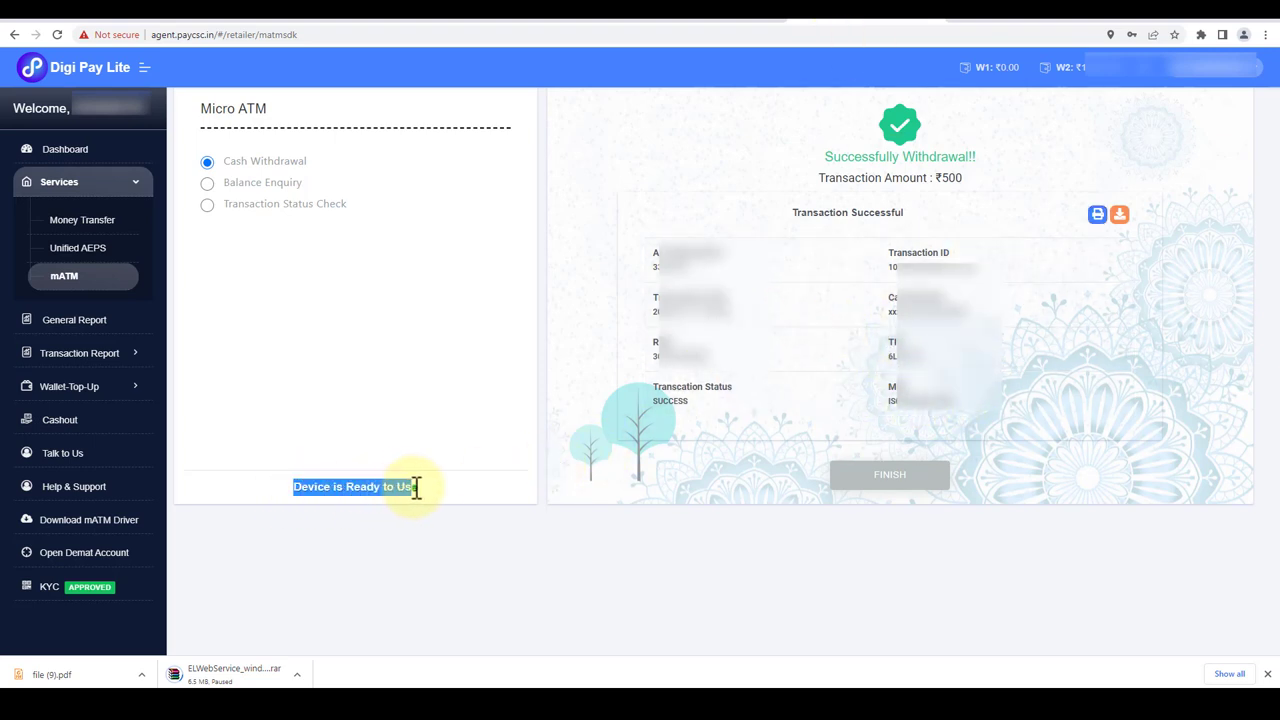
click(446, 491)
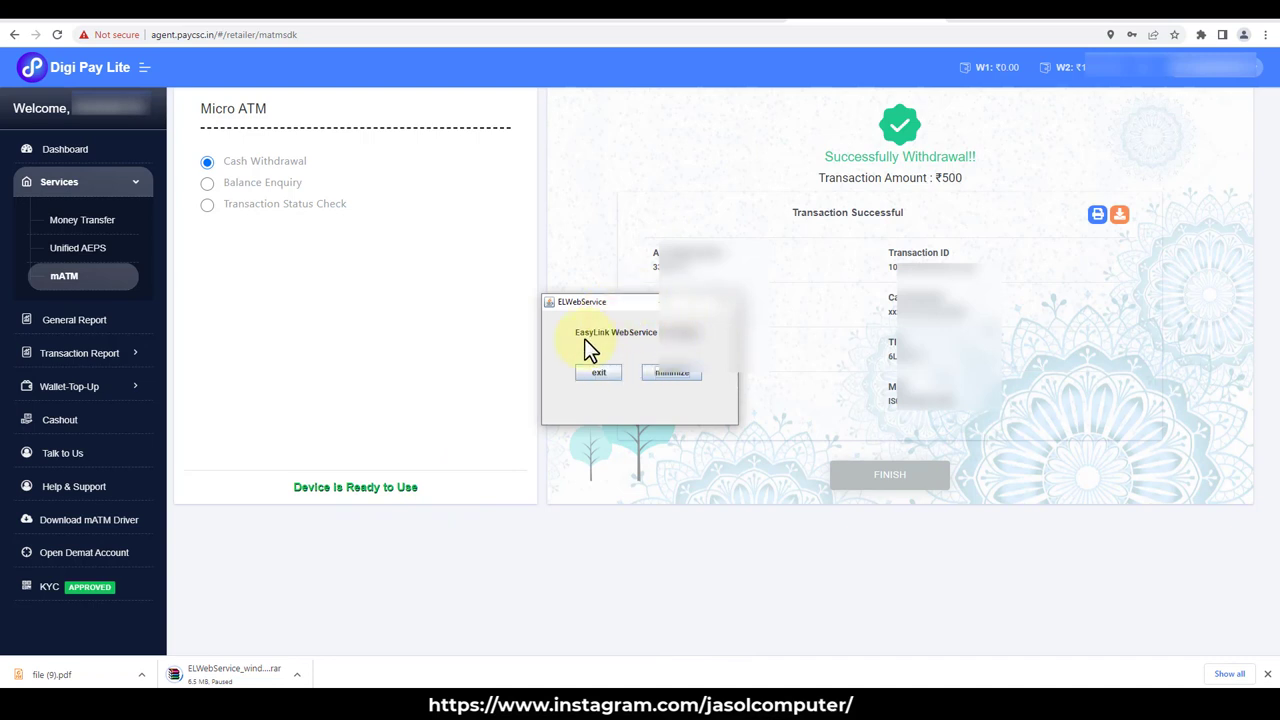
click(667, 372)
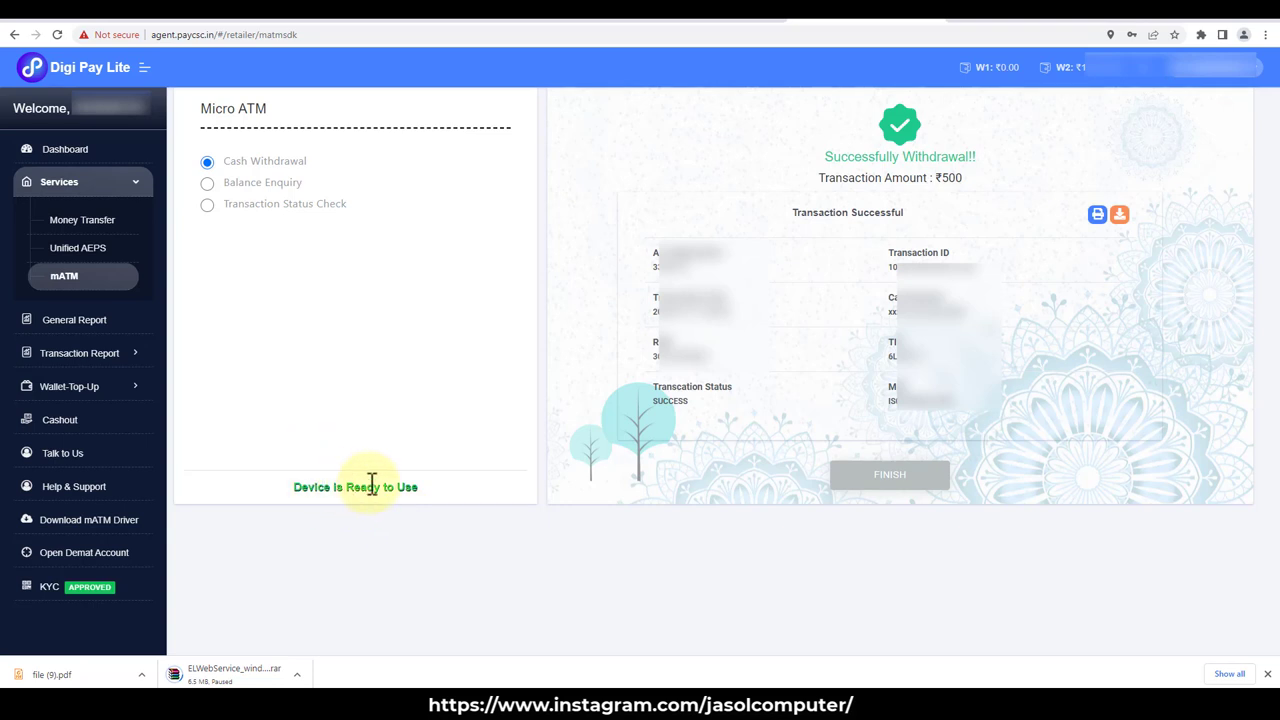